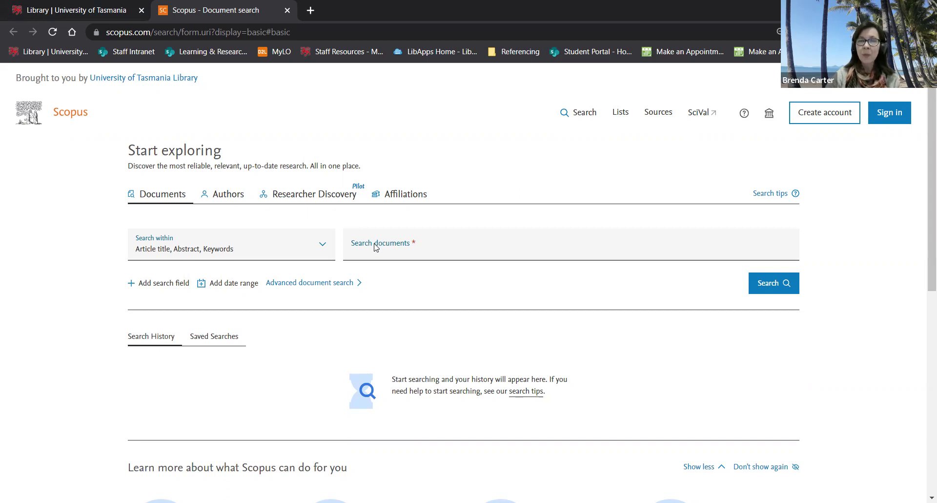
Search titles, abstracts and keywords for "climate change" OR "global warming", returning 435,123 documents.
{"action": "left_click", "coordinate": [376, 246]}
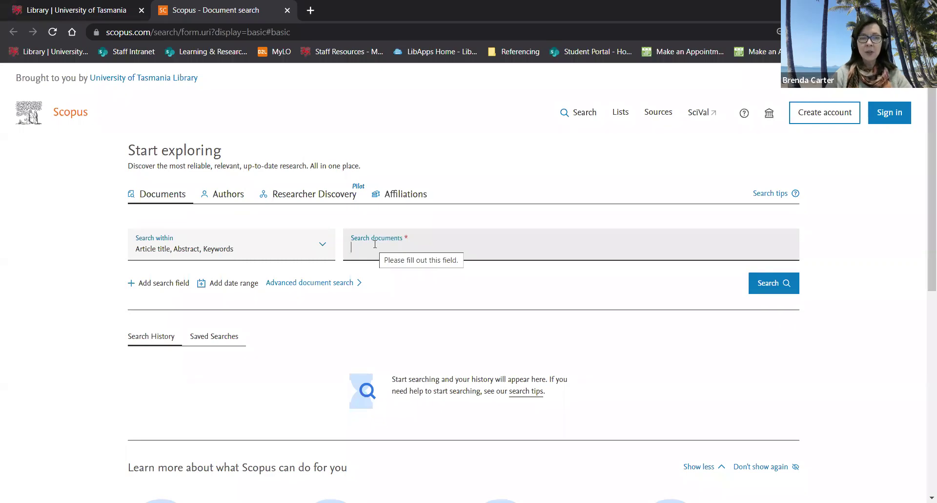
{"action": "type", "text": "\"cli"}
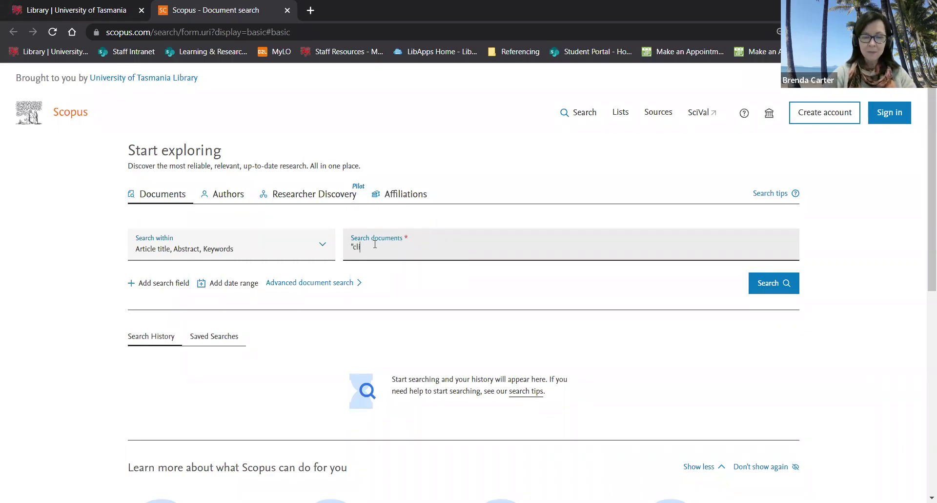
{"action": "type", "text": "mate change\" OR \"g"}
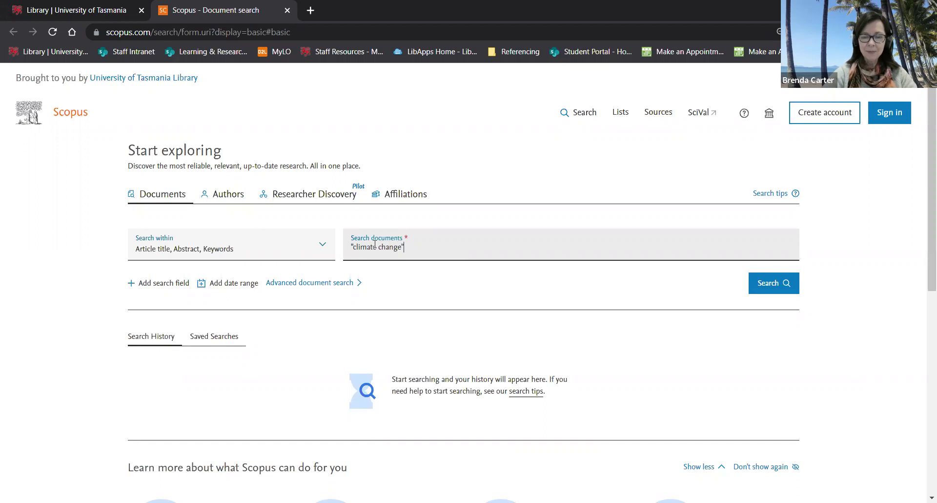
{"action": "type", "text": "l"}
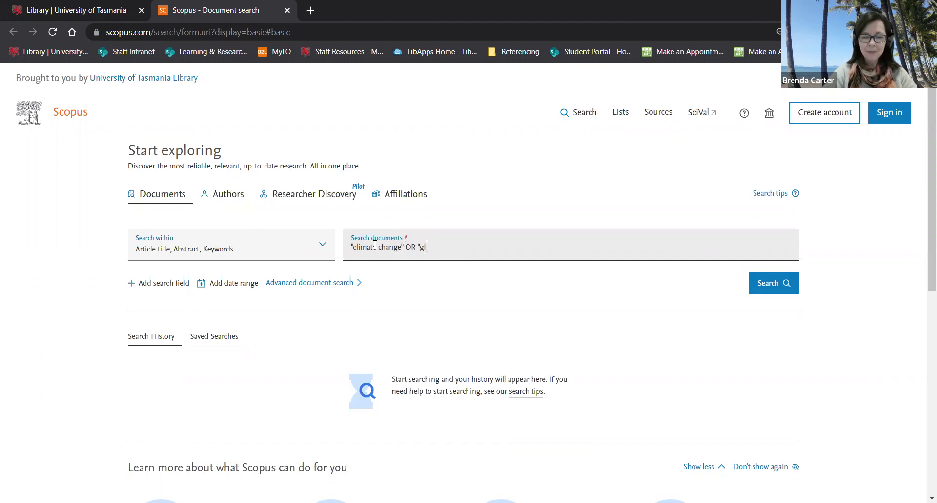
{"action": "type", "text": "obal warming\""}
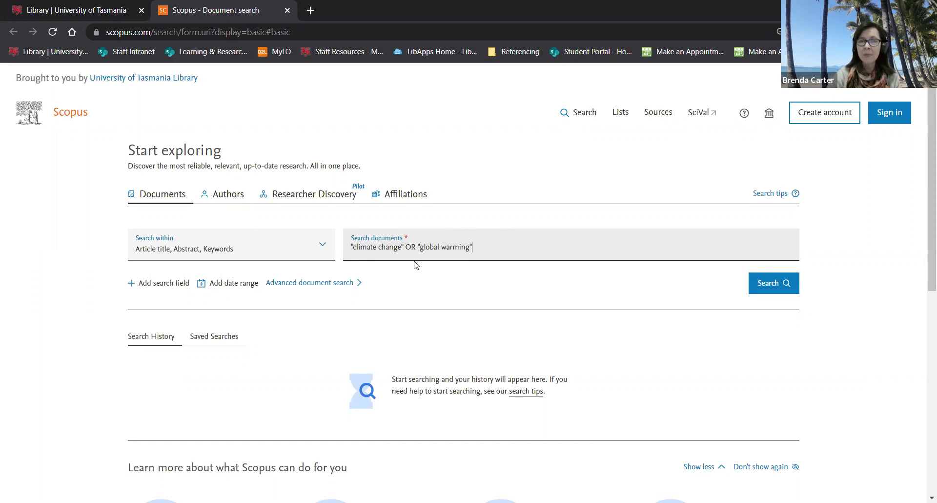
{"action": "left_click", "coordinate": [761, 286]}
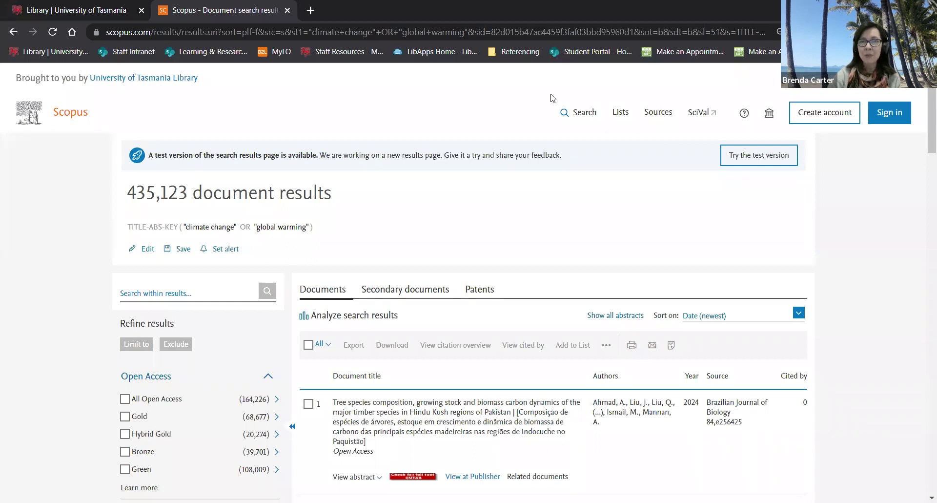
Clear the form and run a new document search for "coral bleaching".
{"action": "left_click", "coordinate": [588, 116]}
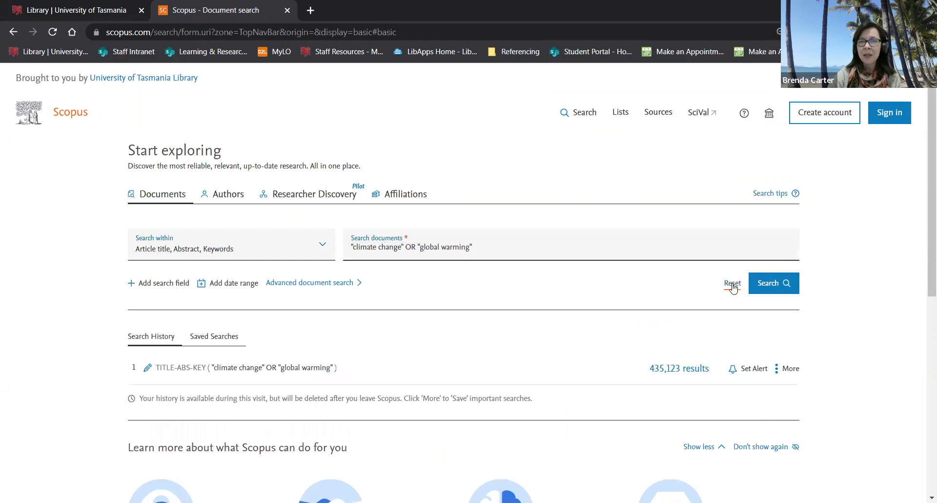
{"action": "left_click", "coordinate": [733, 284]}
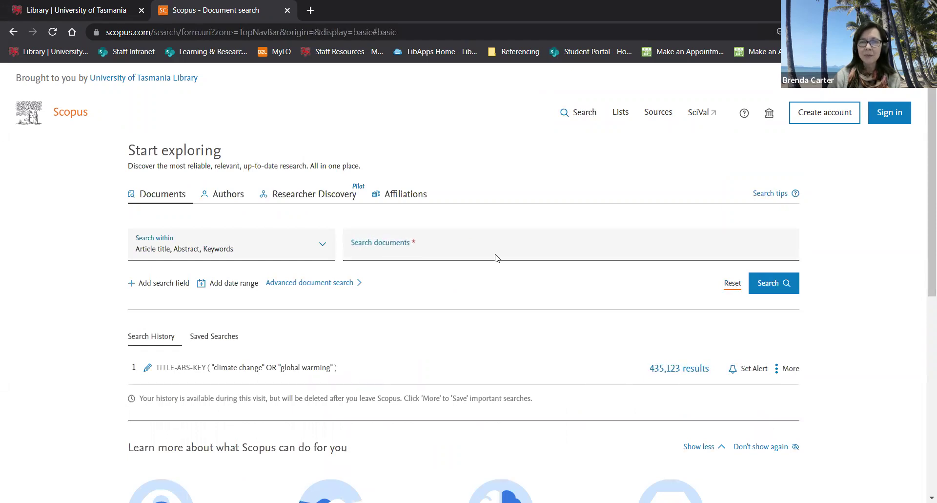
{"action": "left_click", "coordinate": [399, 249]}
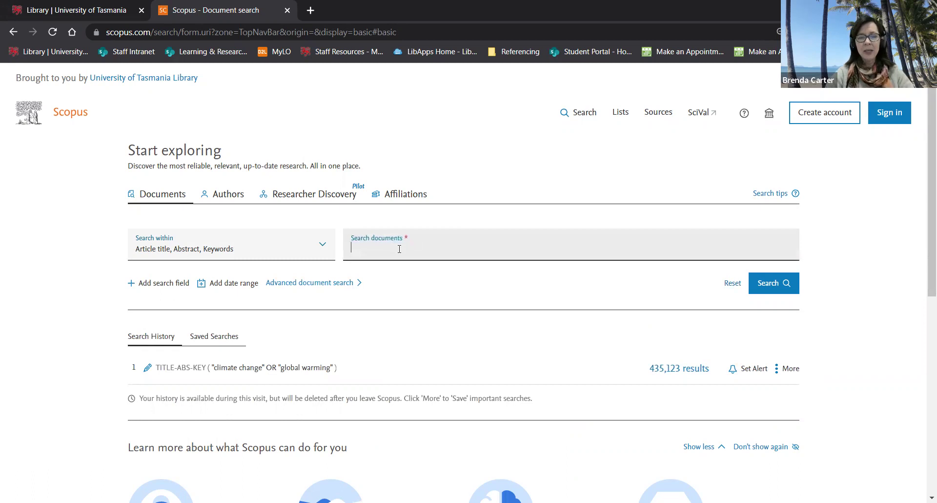
{"action": "key", "text": "Return"}
{"action": "type", "text": "\"cora"}
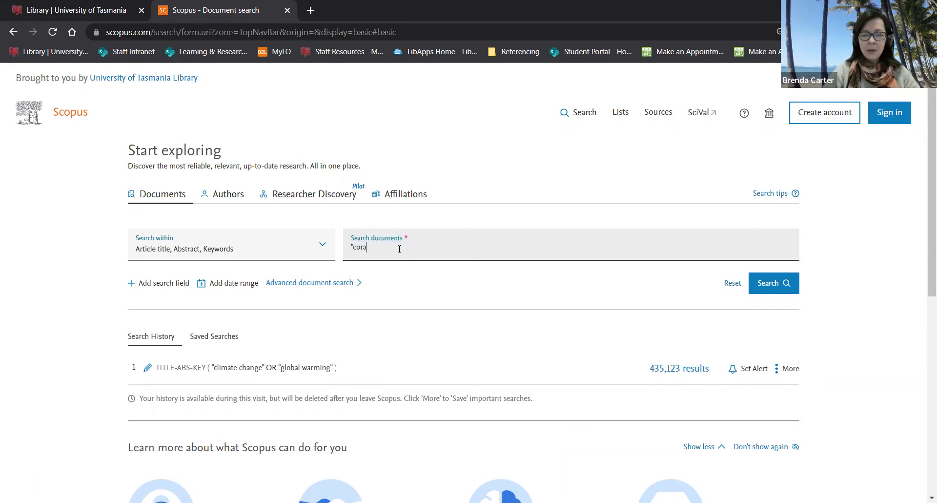
{"action": "type", "text": "l bleaching"}
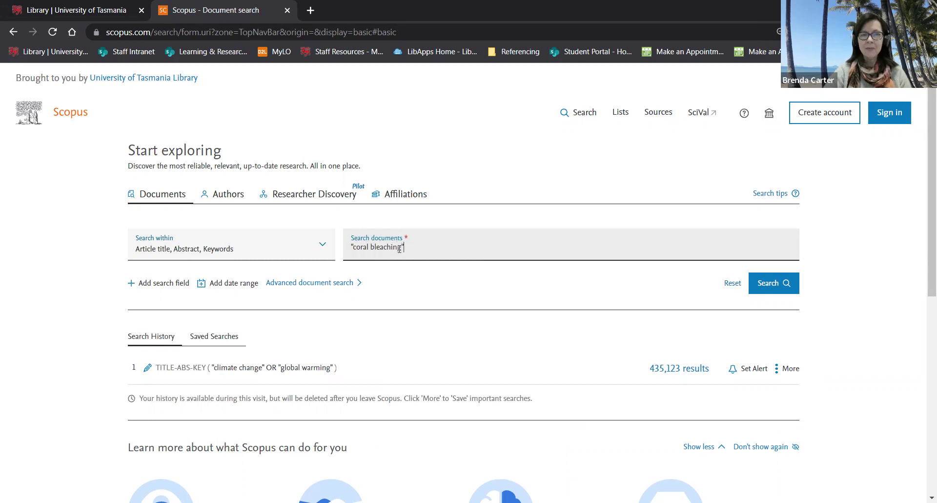
{"action": "left_click", "coordinate": [772, 285]}
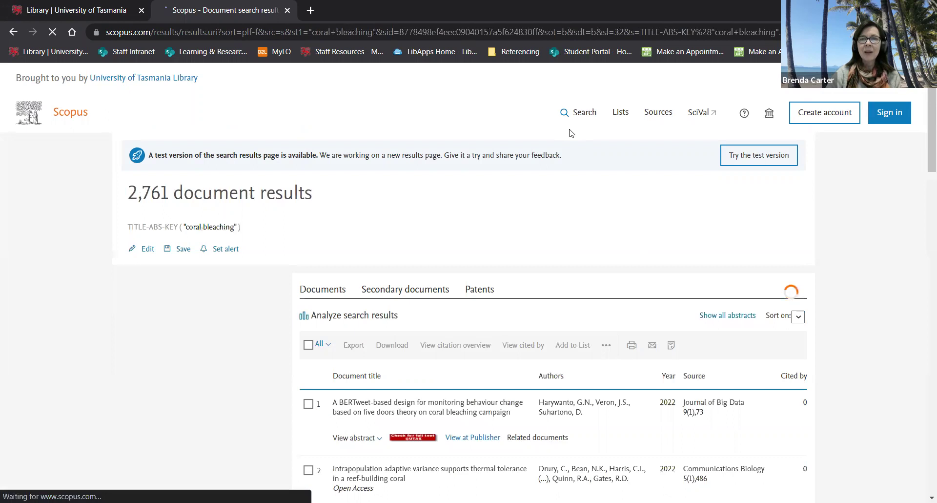
Clear the form and run a document search for "Great Barrier Reef", getting 5,796 results.
{"action": "left_click", "coordinate": [582, 115]}
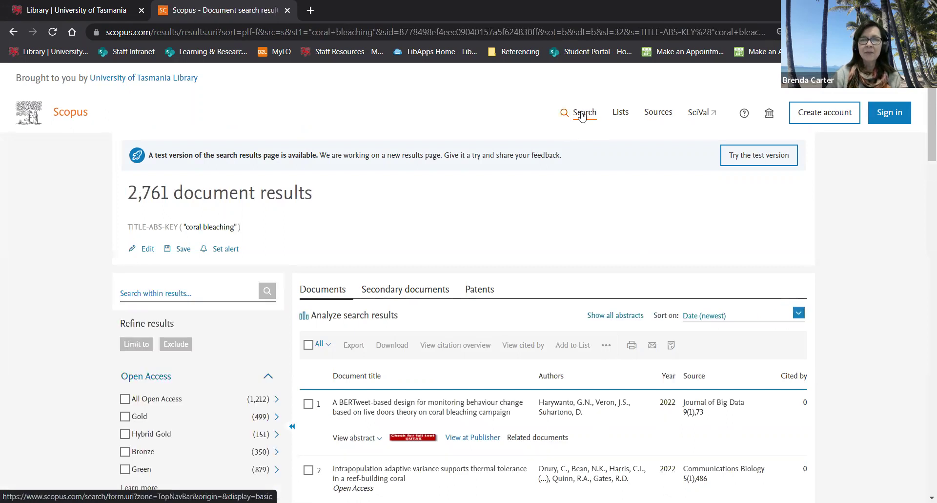
{"action": "left_click", "coordinate": [582, 115]}
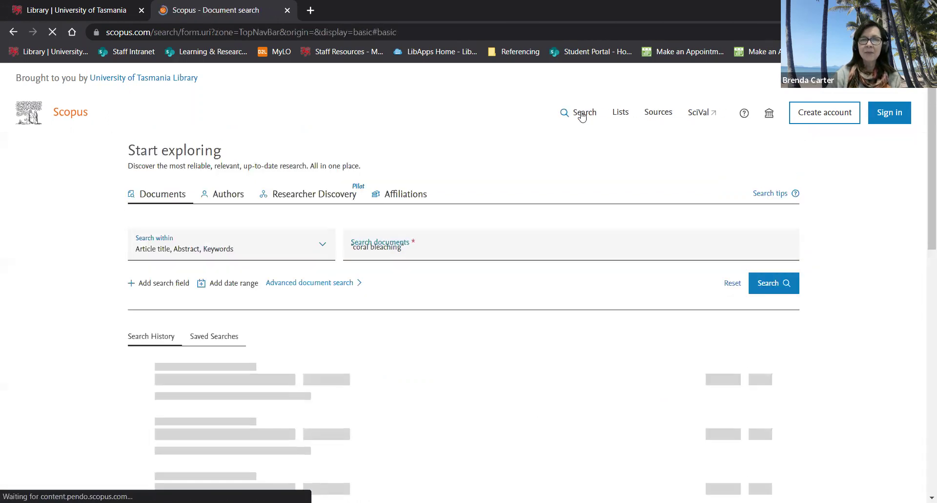
{"action": "left_click", "coordinate": [733, 285]}
{"action": "left_click", "coordinate": [363, 252]}
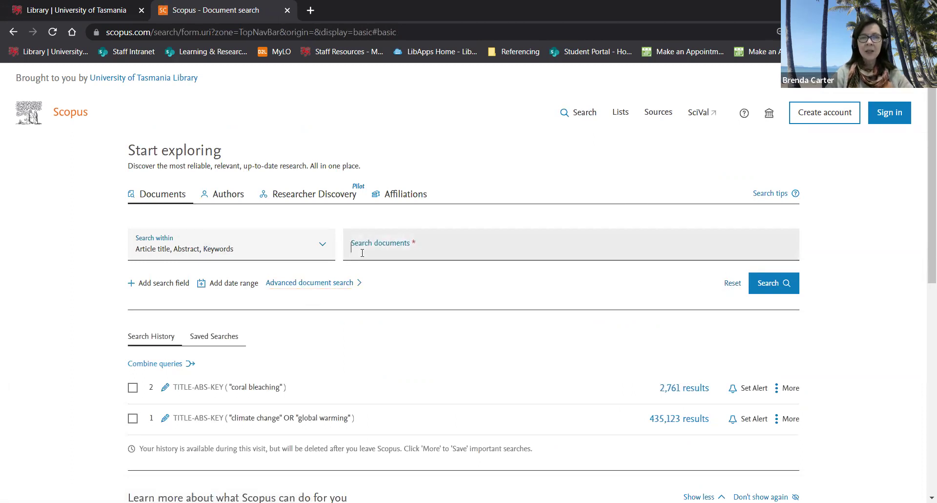
{"action": "type", "text": "\"G"}
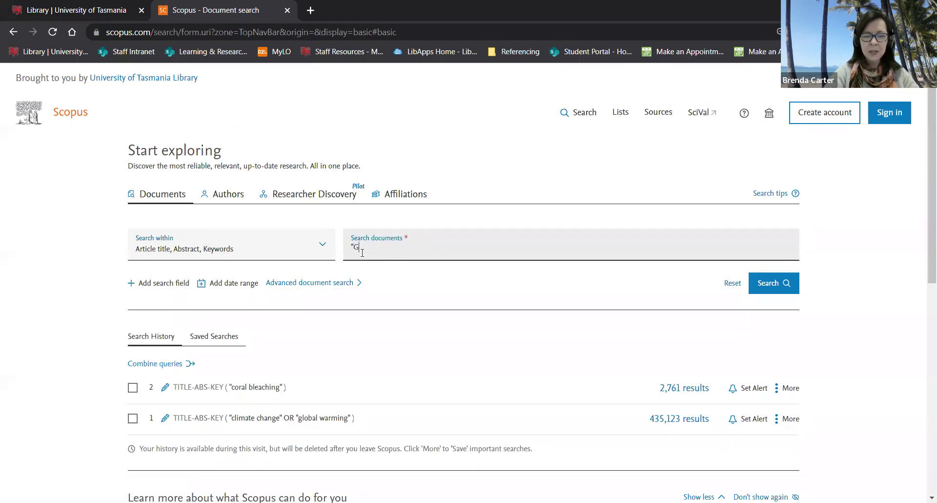
{"action": "type", "text": "reat Barrier Reef\""}
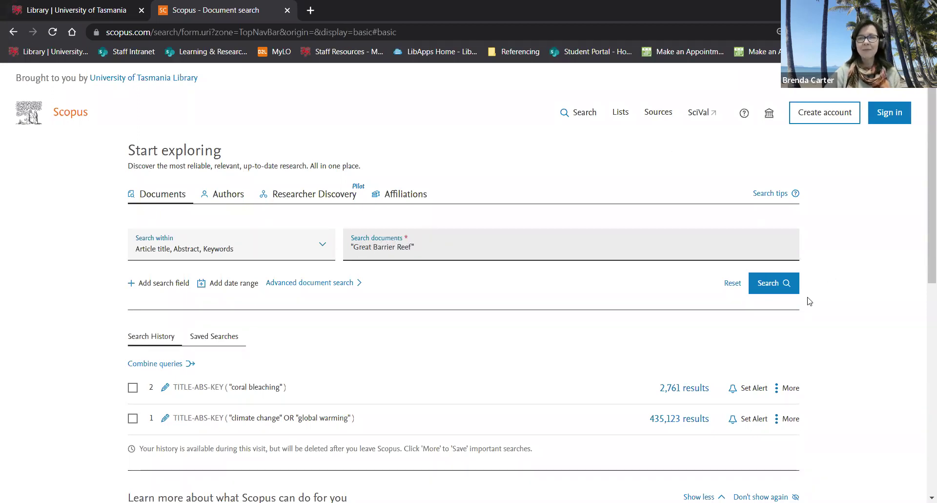
{"action": "left_click", "coordinate": [768, 283]}
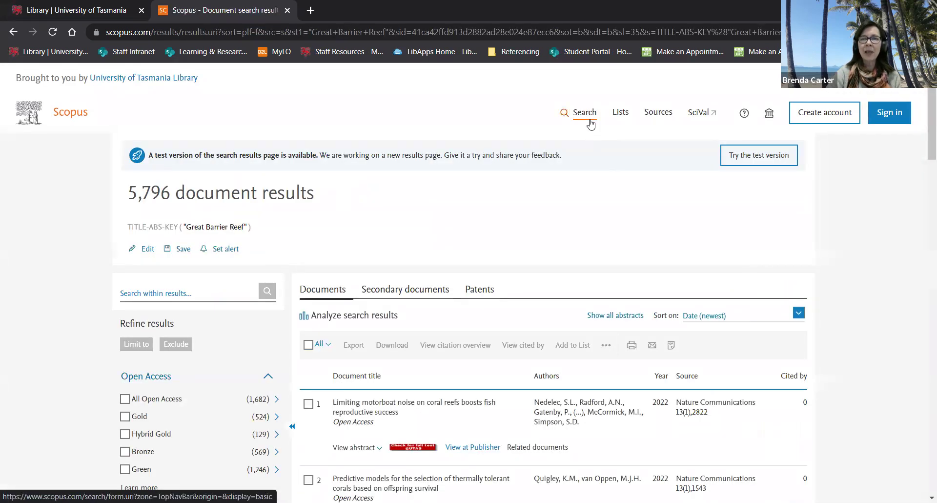
Combine the Great Barrier Reef, coral bleaching and climate change searches with AND, yielding 144 documents.
{"action": "left_click", "coordinate": [590, 122]}
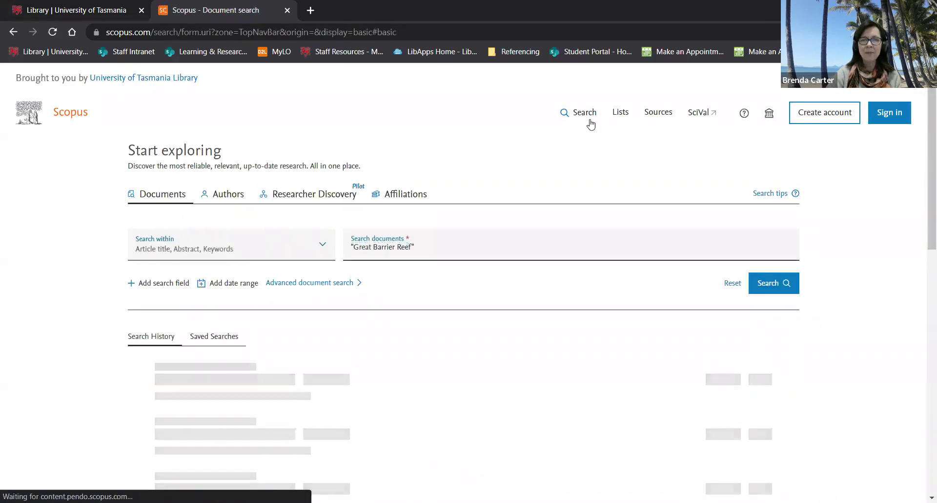
{"action": "left_click", "coordinate": [732, 284]}
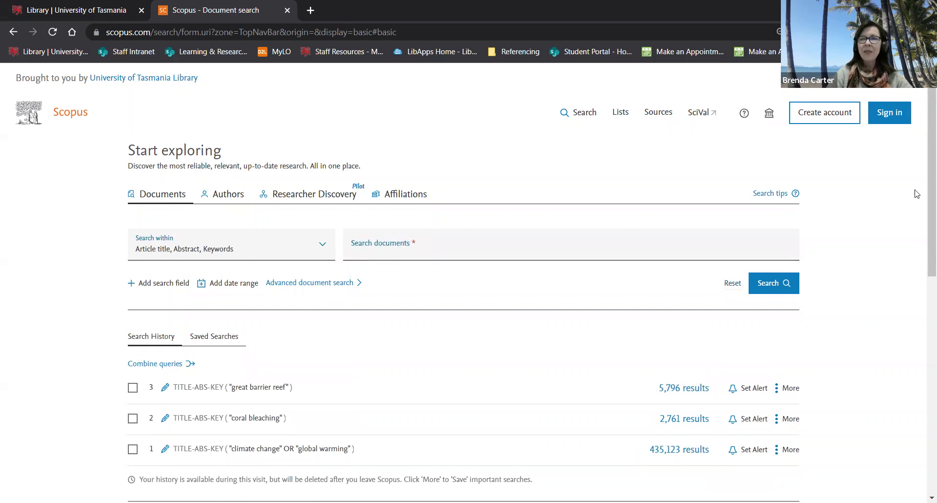
{"action": "scroll", "coordinate": [923, 212], "scroll_direction": "down", "scroll_amount": 1}
{"action": "scroll", "coordinate": [923, 211], "scroll_direction": "down", "scroll_amount": 2}
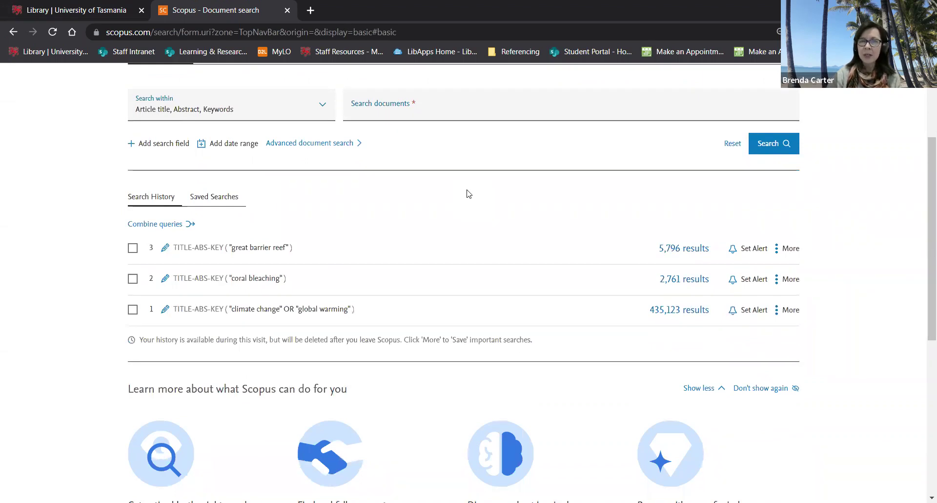
{"action": "left_click", "coordinate": [133, 249]}
{"action": "left_click", "coordinate": [133, 279]}
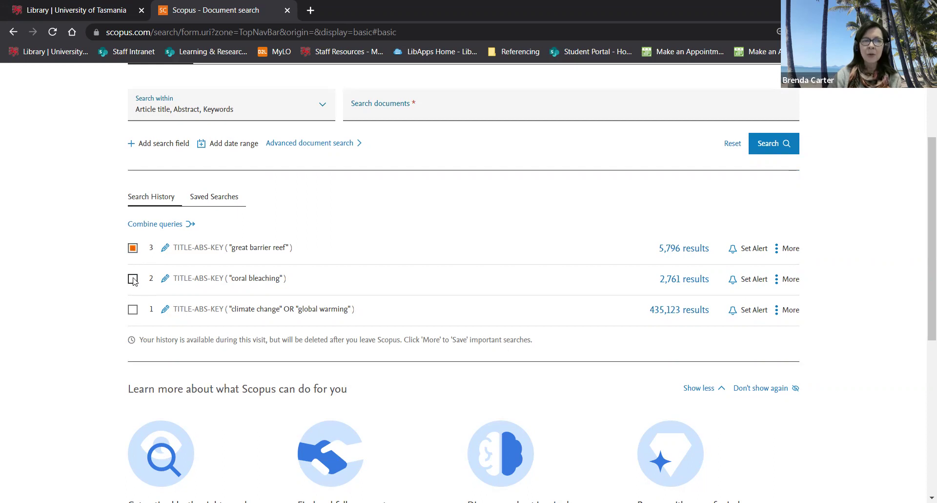
{"action": "left_click", "coordinate": [132, 309]}
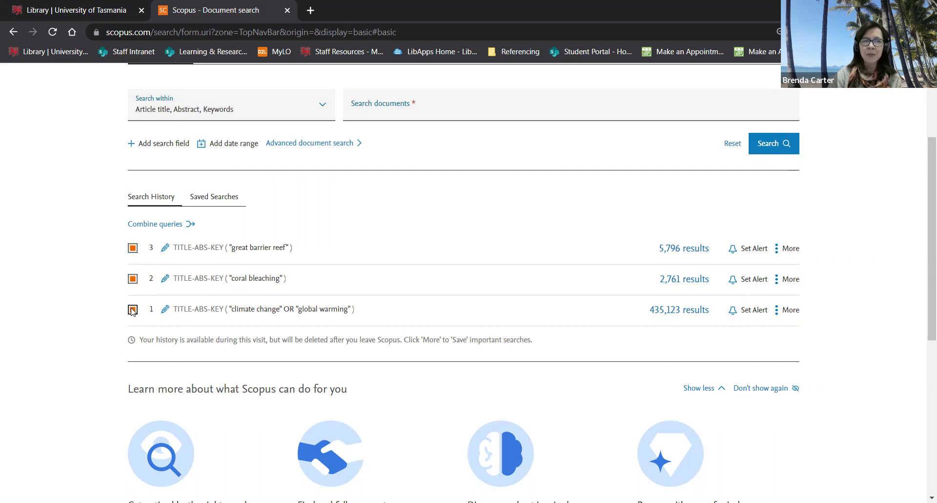
{"action": "left_click", "coordinate": [170, 227]}
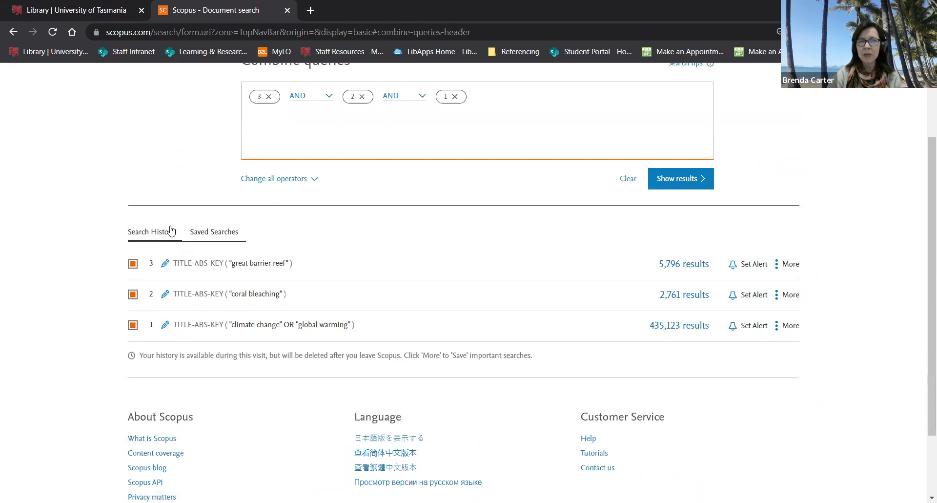
{"action": "scroll", "coordinate": [922, 208], "scroll_direction": "up", "scroll_amount": 2}
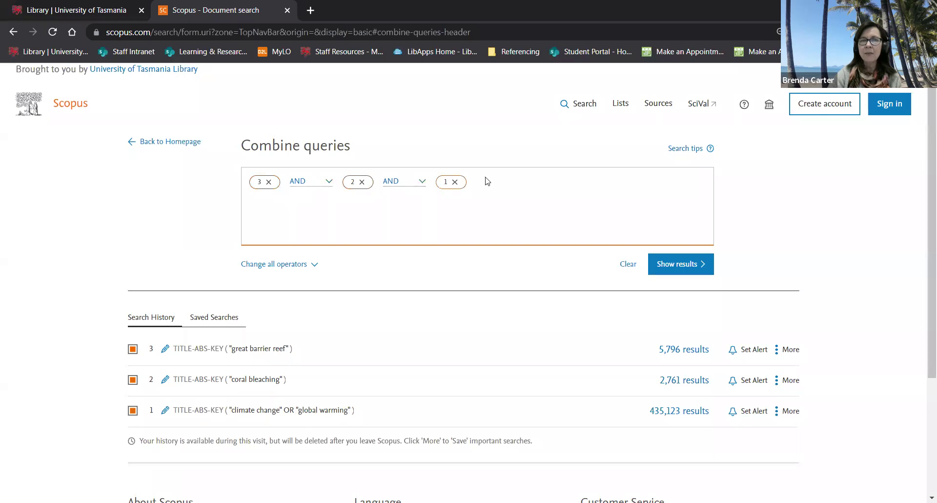
{"action": "left_click", "coordinate": [671, 266]}
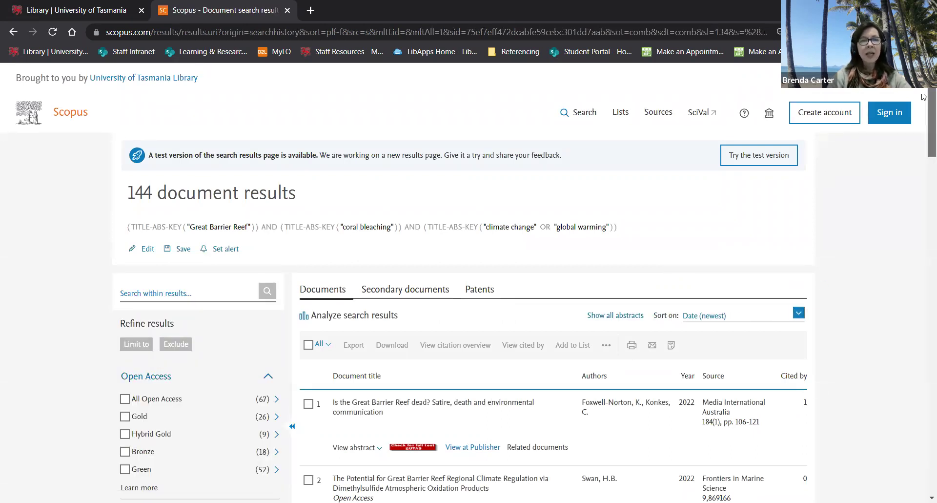
Tick the years 2022, 2021, 2020, 2019 and 2018 in the Year refine filter.
{"action": "scroll", "coordinate": [924, 97], "scroll_direction": "down", "scroll_amount": 2}
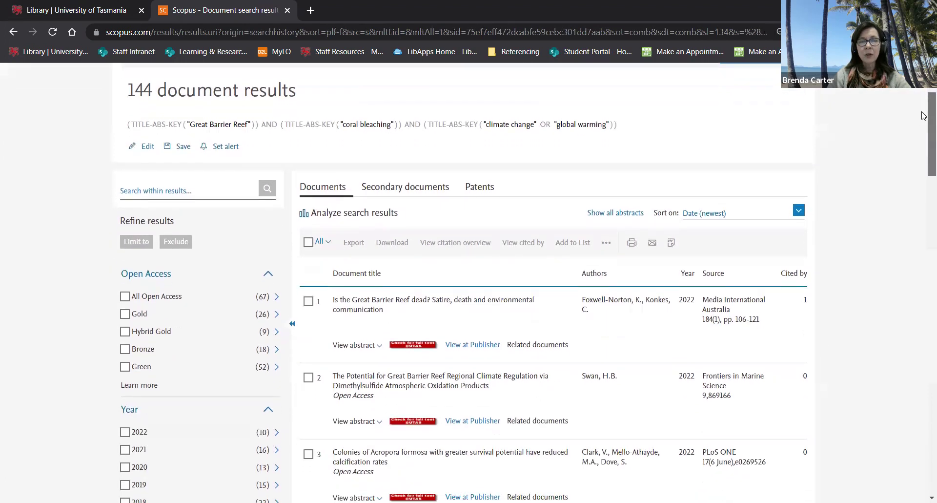
{"action": "left_click_drag", "start_coordinate": [924, 118], "coordinate": [924, 141]}
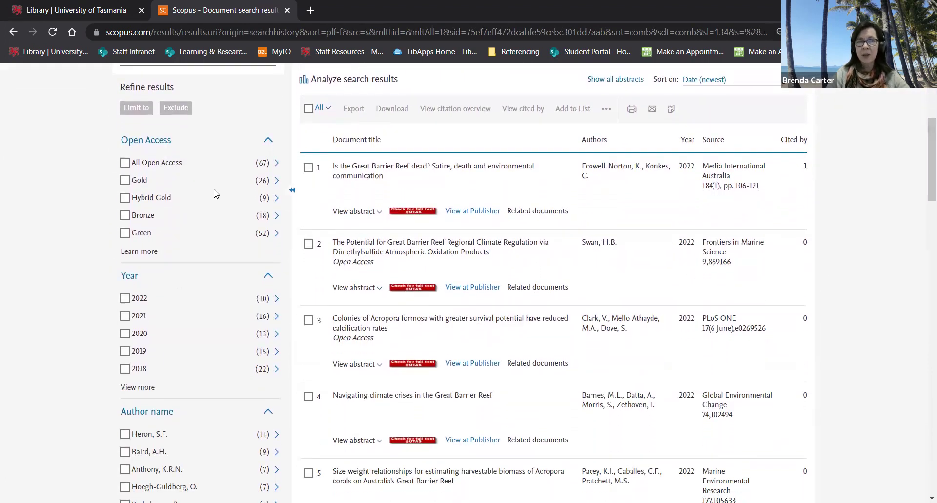
{"action": "left_click", "coordinate": [126, 301]}
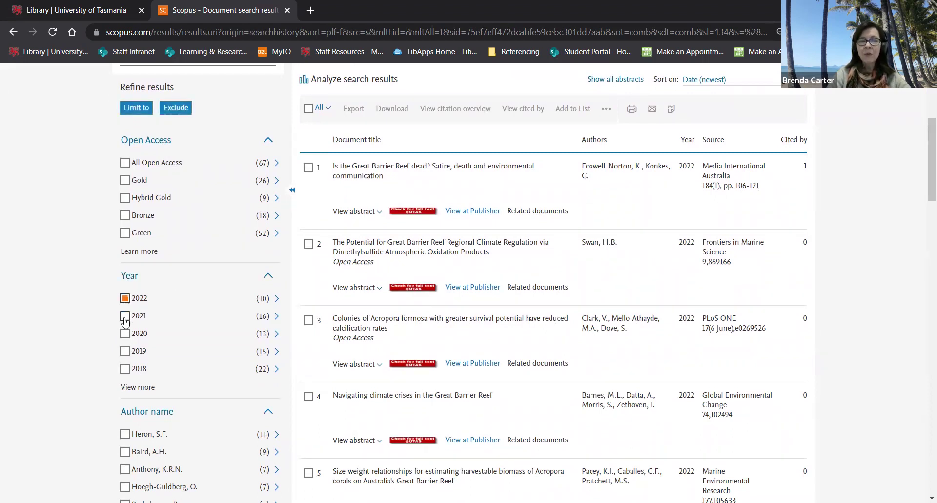
{"action": "left_click", "coordinate": [124, 316]}
{"action": "left_click", "coordinate": [125, 334]}
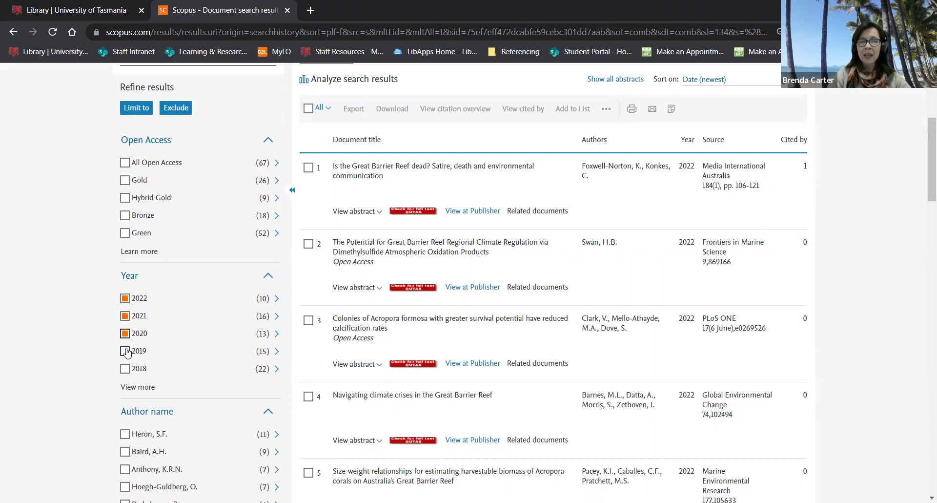
{"action": "left_click", "coordinate": [126, 352]}
{"action": "left_click", "coordinate": [125, 369]}
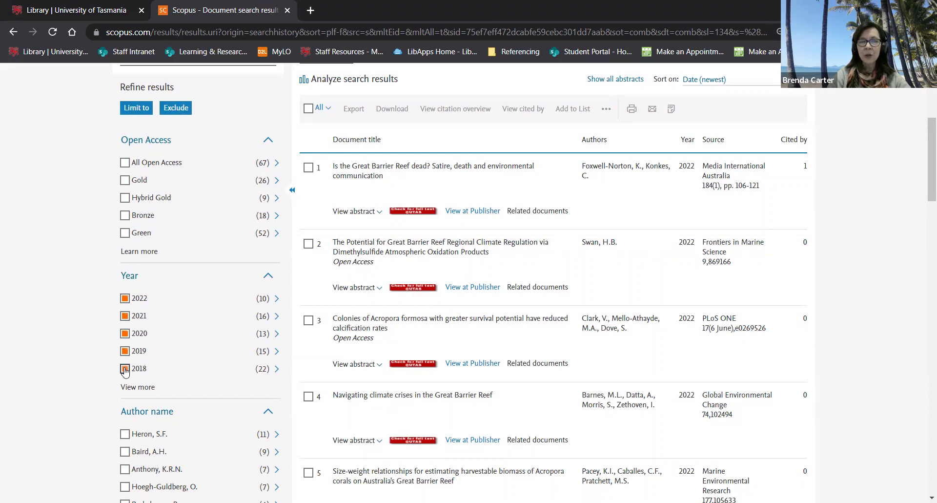
{"action": "left_click_drag", "start_coordinate": [924, 155], "coordinate": [924, 210]}
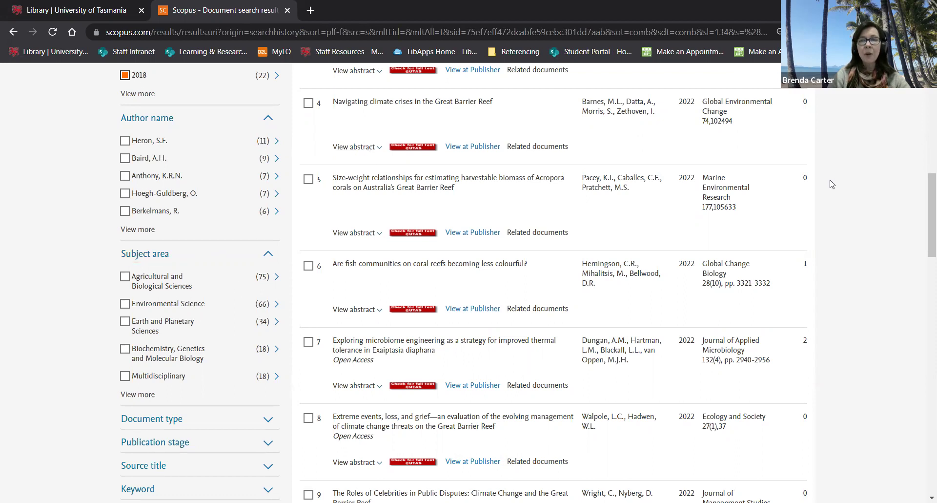
{"action": "left_click_drag", "start_coordinate": [924, 182], "coordinate": [924, 218]}
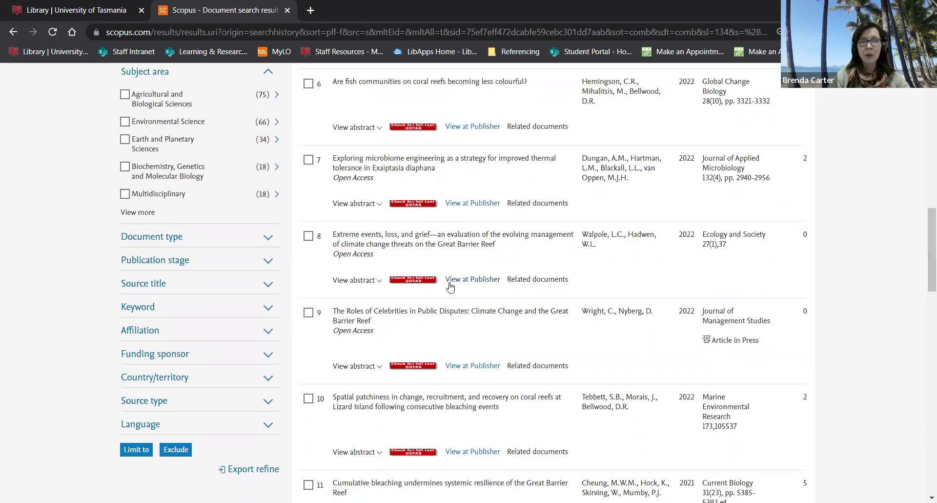
Tick Article under the Document type filter.
{"action": "left_click", "coordinate": [267, 239]}
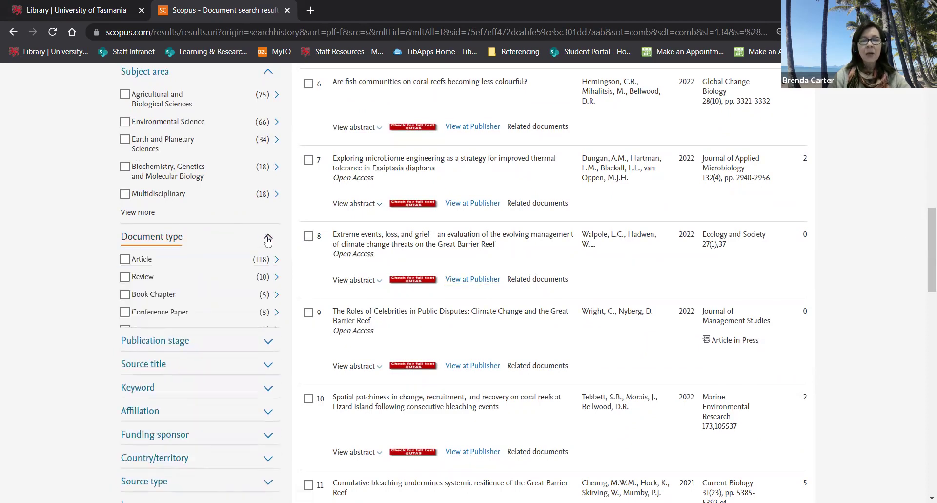
{"action": "left_click", "coordinate": [125, 260]}
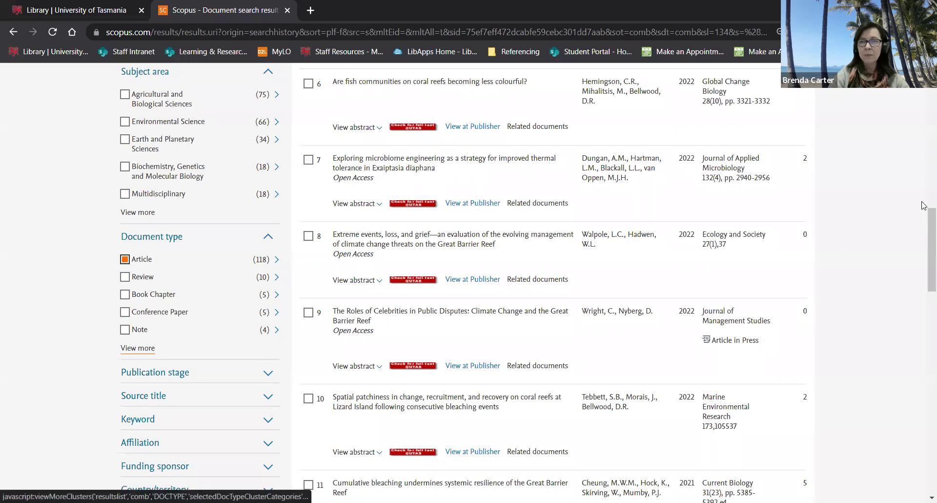
{"action": "scroll", "coordinate": [924, 223], "scroll_direction": "down", "scroll_amount": 5}
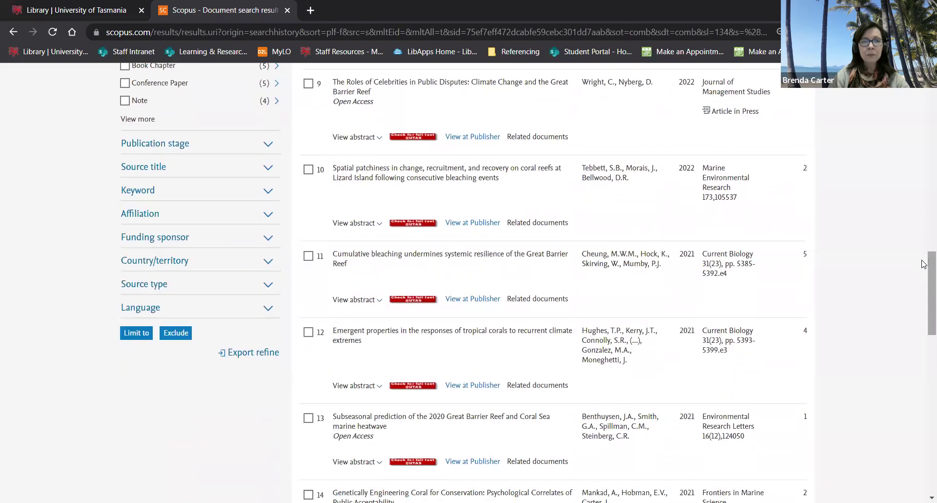
Expand the full Country/territory list, then tick English under the Language filter.
{"action": "left_click", "coordinate": [270, 263]}
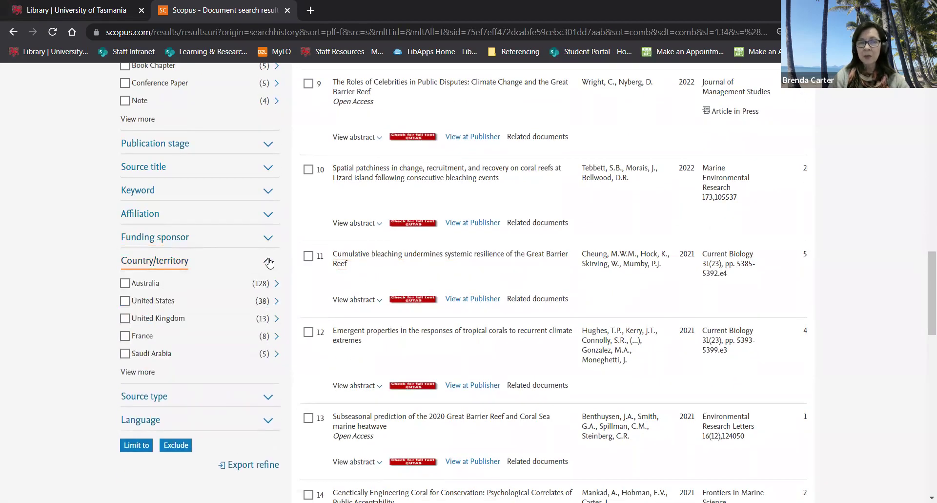
{"action": "left_click", "coordinate": [146, 373]}
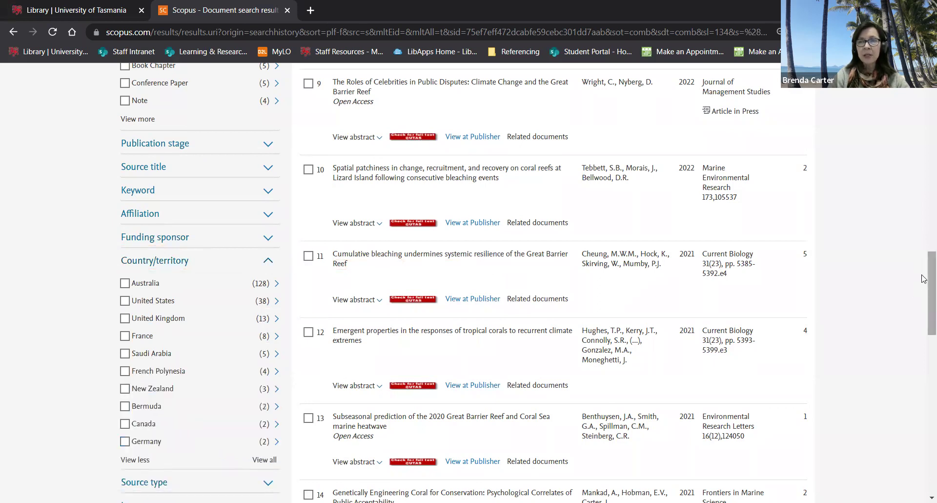
{"action": "left_click_drag", "start_coordinate": [924, 290], "coordinate": [924, 319]}
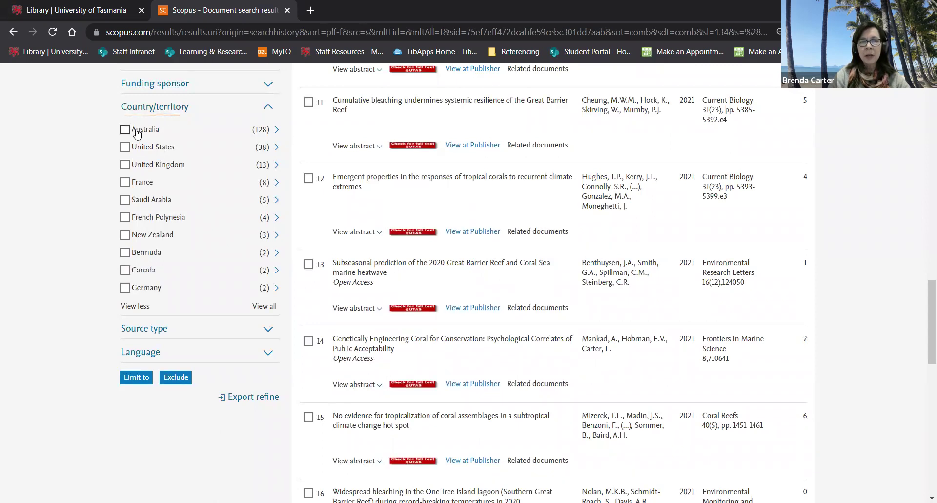
{"action": "left_click", "coordinate": [268, 353]}
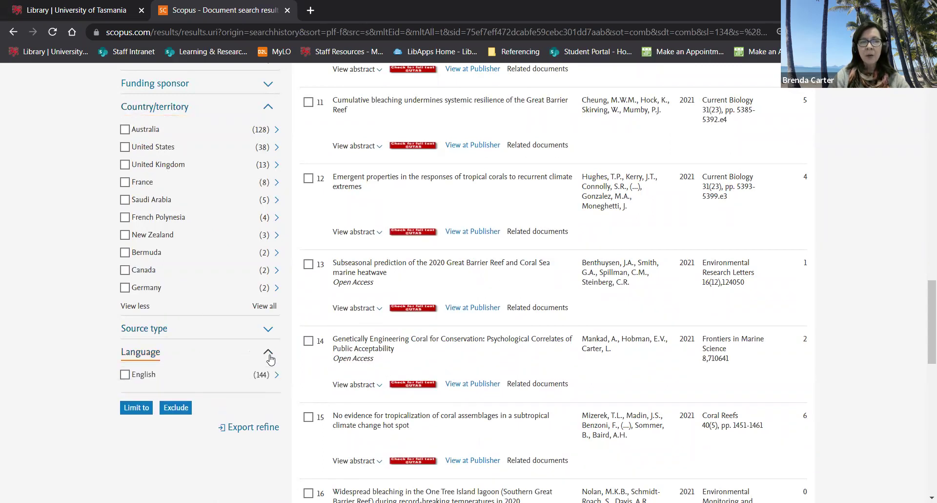
{"action": "left_click", "coordinate": [125, 375]}
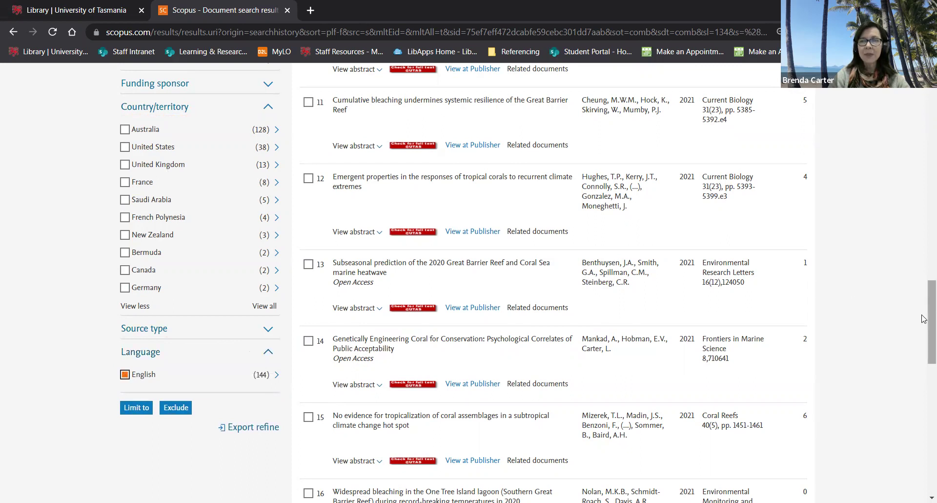
{"action": "left_click_drag", "start_coordinate": [924, 318], "coordinate": [924, 262]}
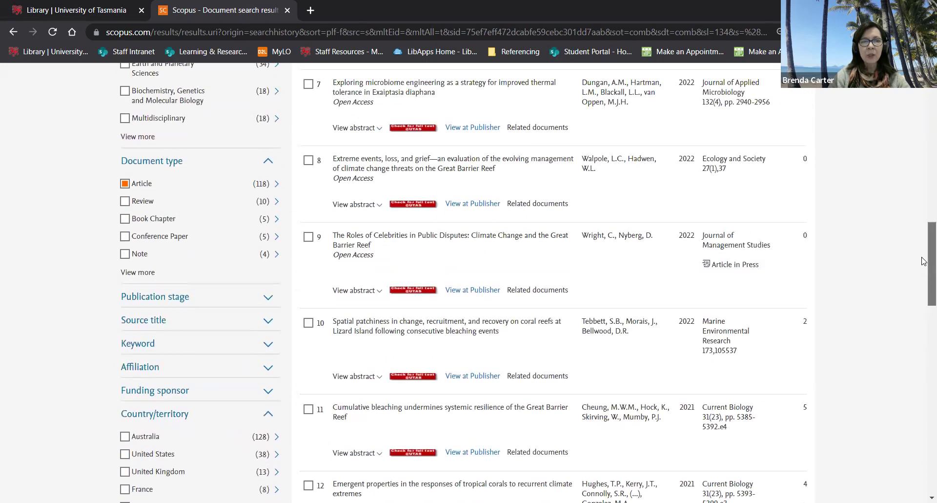
Browse the full Keyword filter list without selecting any keywords.
{"action": "left_click", "coordinate": [268, 345]}
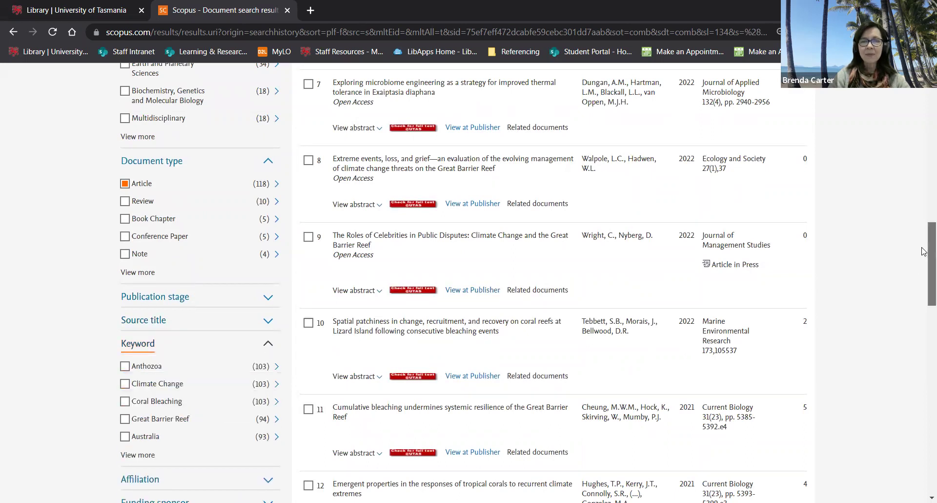
{"action": "left_click_drag", "start_coordinate": [924, 252], "coordinate": [924, 288]}
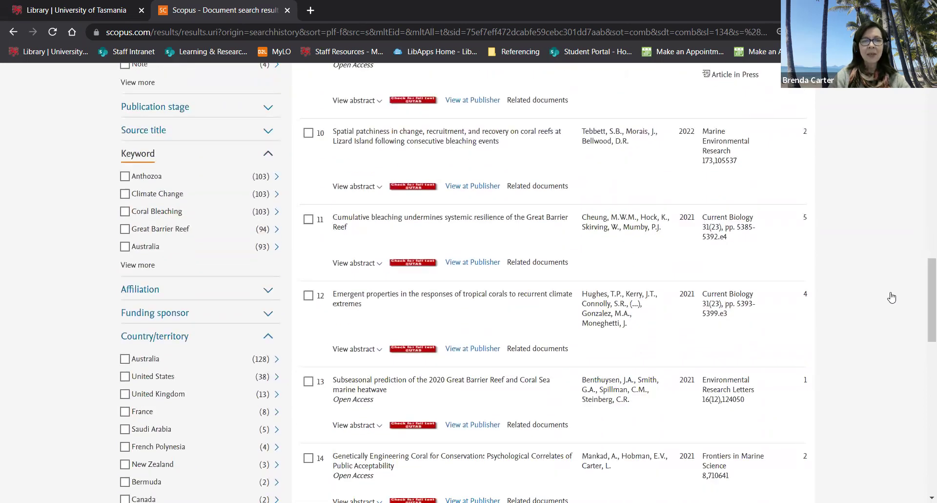
{"action": "left_click", "coordinate": [149, 266]}
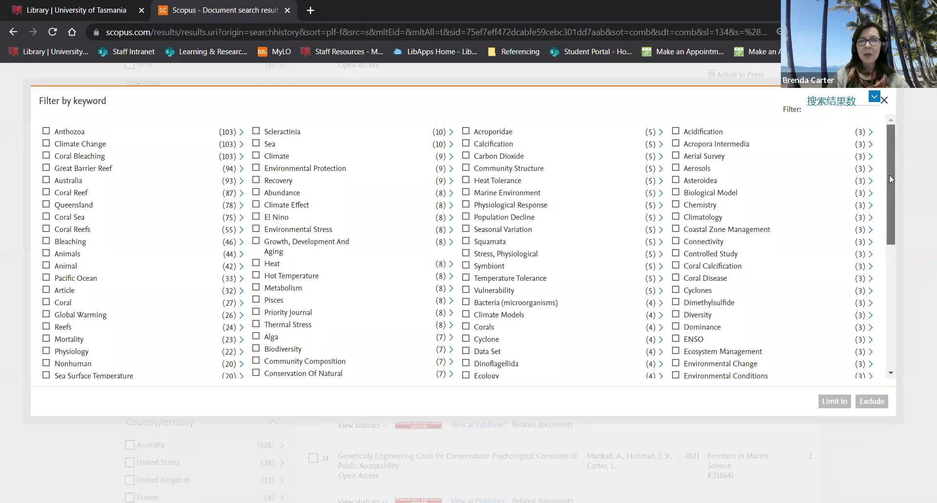
{"action": "mouse_move", "coordinate": [889, 179]}
{"action": "left_mouse_down"}
{"action": "mouse_move", "coordinate": [891, 305]}
{"action": "mouse_move", "coordinate": [896, 169]}
{"action": "left_mouse_up"}
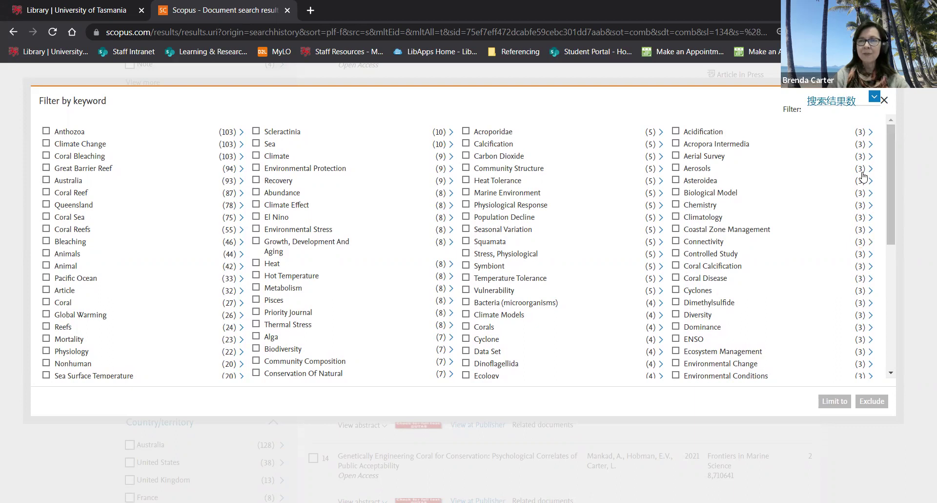
{"action": "left_click", "coordinate": [884, 99]}
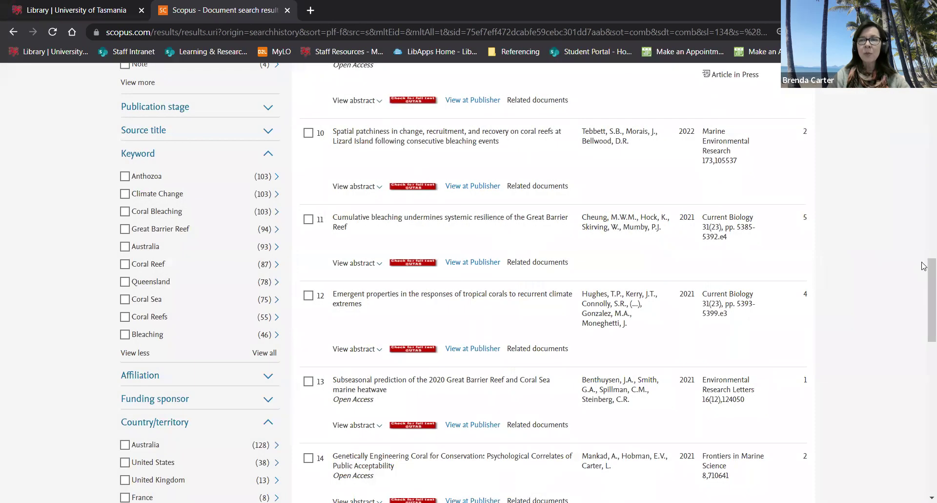
Limit the results to the ticked filters, narrowing them to 63 documents.
{"action": "scroll", "coordinate": [924, 277], "scroll_direction": "down", "scroll_amount": 10}
{"action": "scroll", "coordinate": [924, 276], "scroll_direction": "up", "scroll_amount": 1}
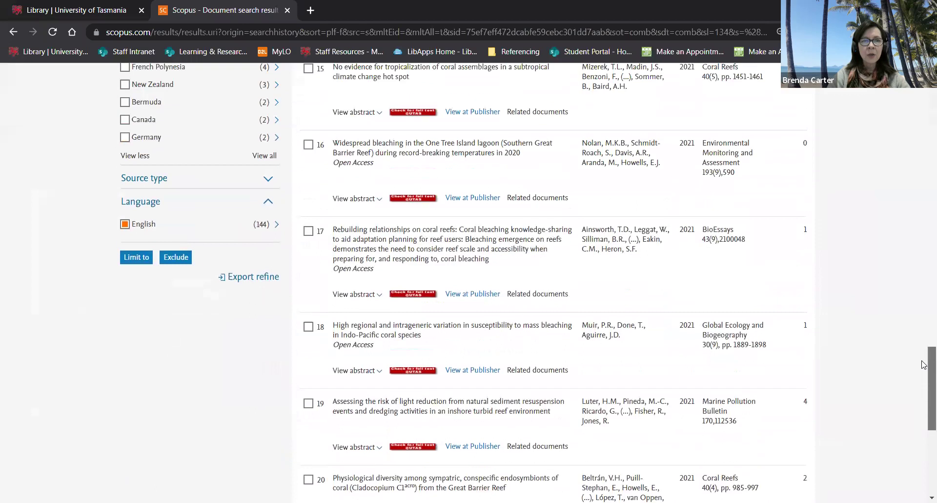
{"action": "left_click", "coordinate": [136, 260]}
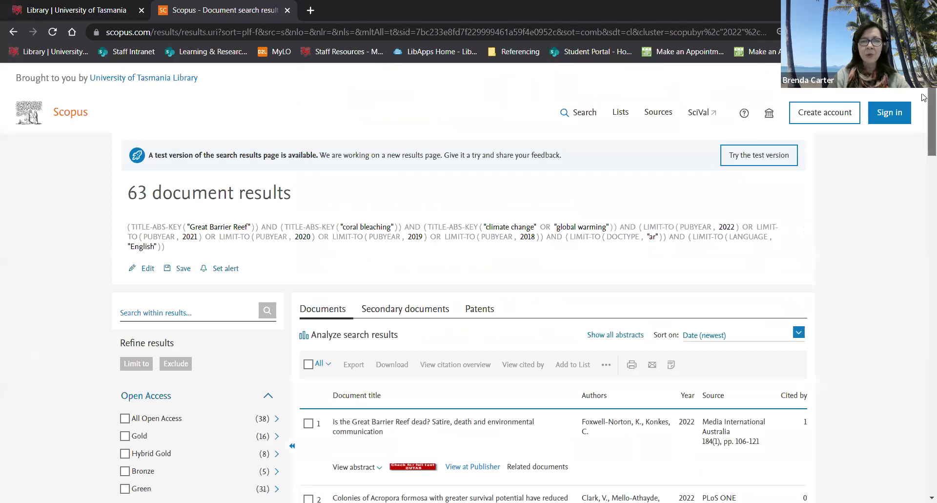
Sort the 63 results by Cited by (highest), putting the 212-citation coral recruitment paper first.
{"action": "scroll", "coordinate": [924, 132], "scroll_direction": "down", "scroll_amount": 5}
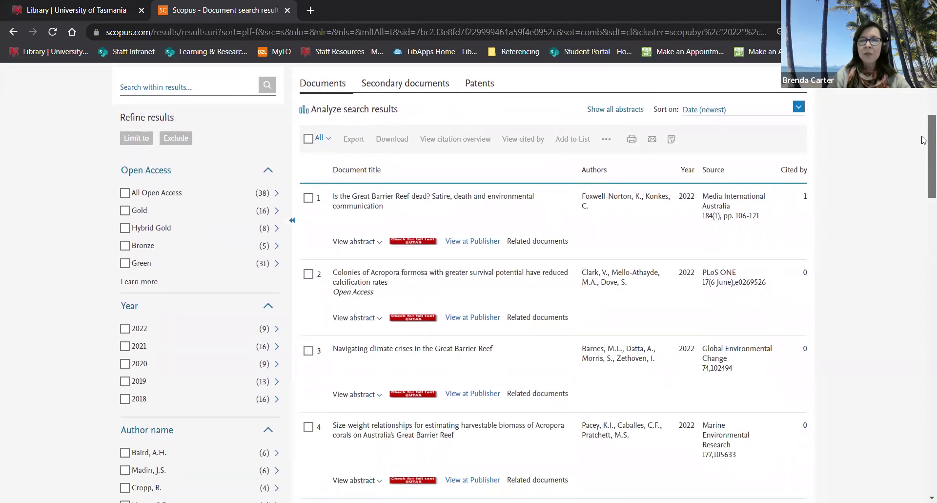
{"action": "scroll", "coordinate": [924, 140], "scroll_direction": "down", "scroll_amount": 2}
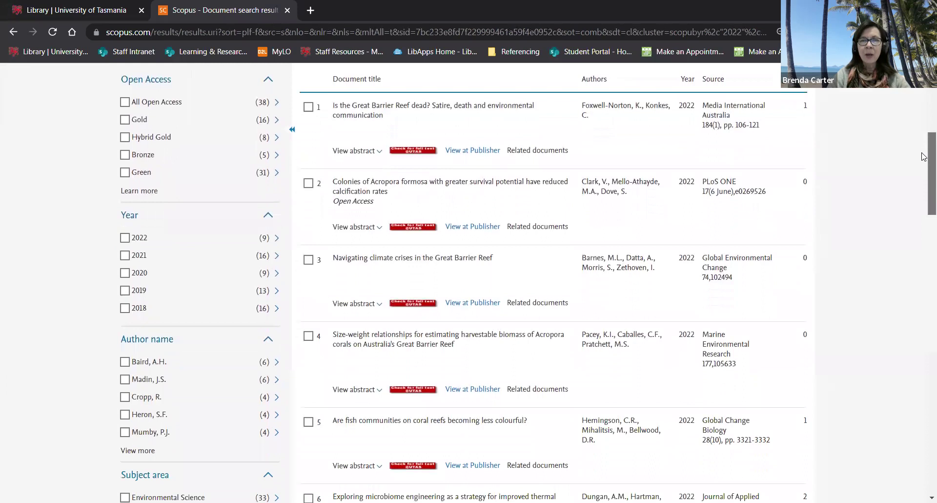
{"action": "scroll", "coordinate": [924, 141], "scroll_direction": "up", "scroll_amount": 2}
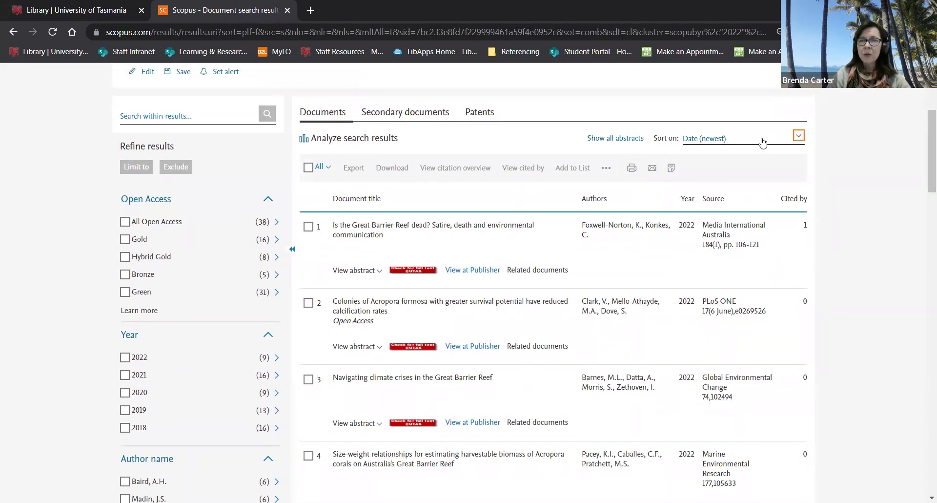
{"action": "left_click", "coordinate": [799, 138]}
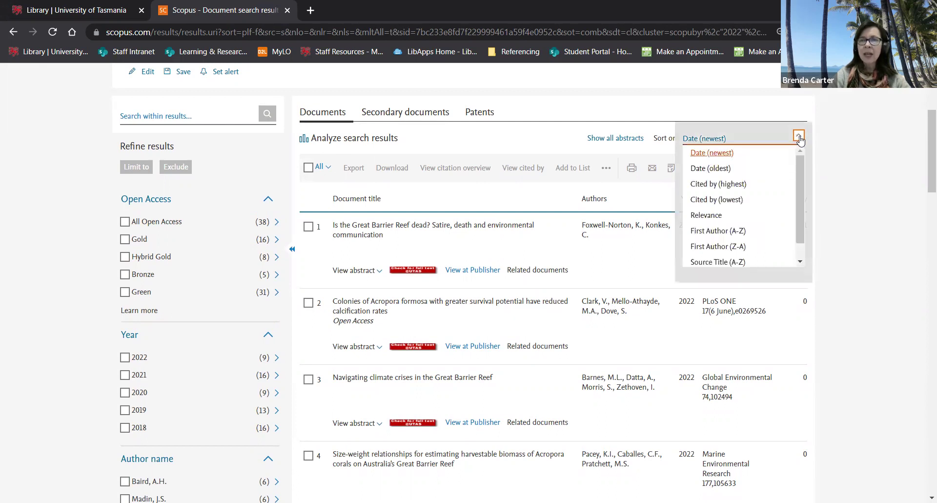
{"action": "left_click", "coordinate": [743, 185]}
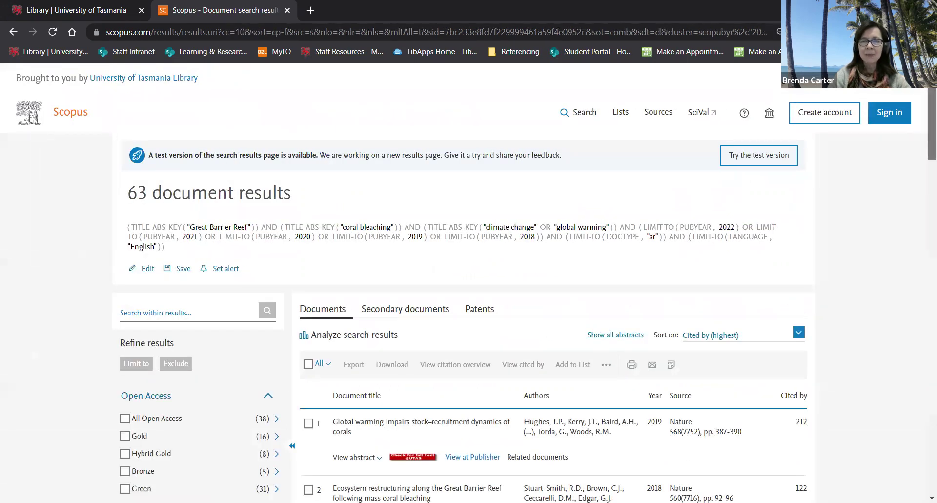
{"action": "scroll", "coordinate": [924, 97], "scroll_direction": "down", "scroll_amount": 1}
{"action": "scroll", "coordinate": [924, 97], "scroll_direction": "down", "scroll_amount": 2}
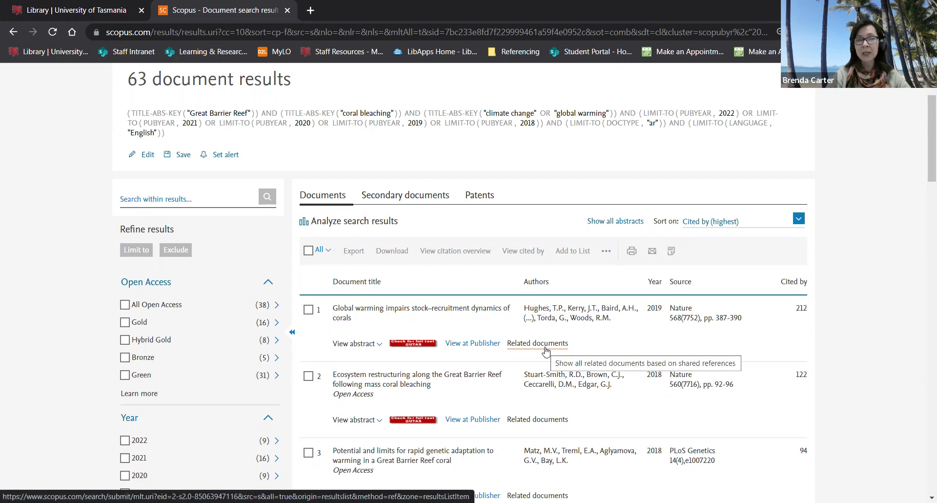
Show the abstract of "Global warming impairs stock–recruitment dynamics of corals".
{"action": "left_click", "coordinate": [355, 344]}
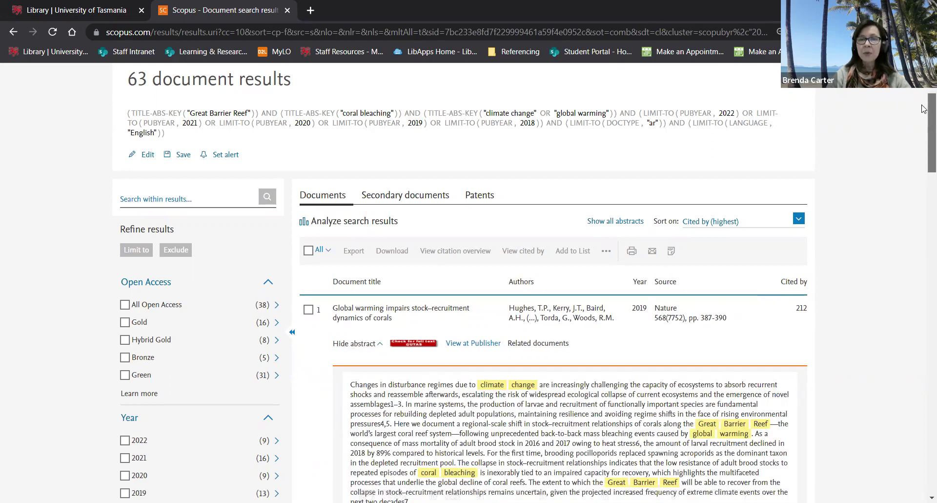
{"action": "mouse_move", "coordinate": [924, 108]}
{"action": "left_mouse_down"}
{"action": "mouse_move", "coordinate": [924, 130]}
{"action": "mouse_move", "coordinate": [924, 119]}
{"action": "left_mouse_up"}
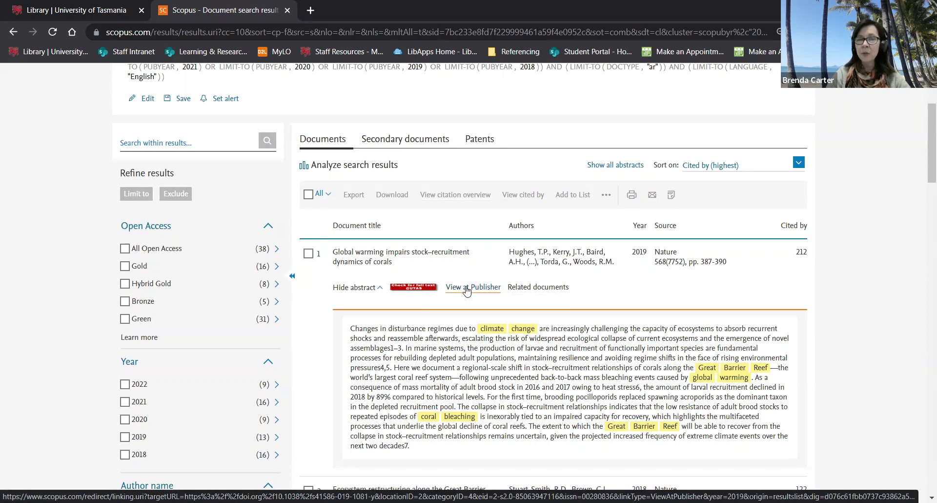
{"action": "left_click", "coordinate": [432, 257]}
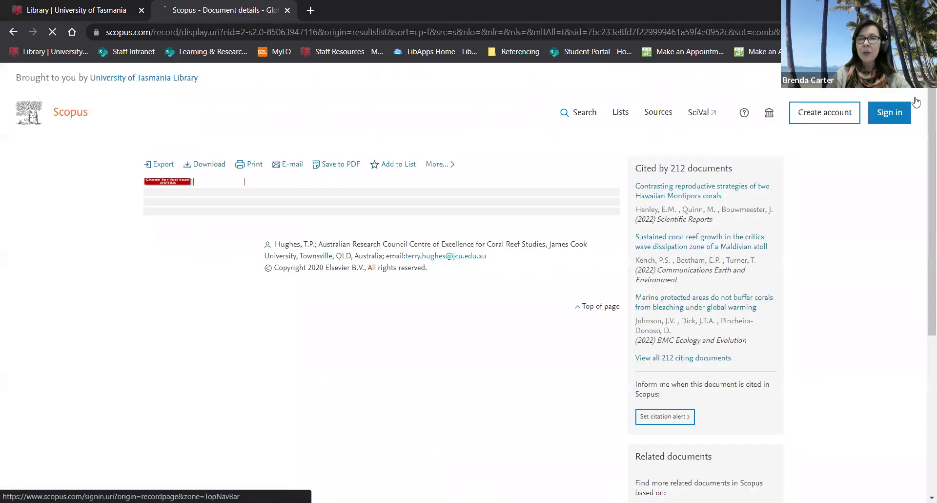
{"action": "scroll", "coordinate": [924, 214], "scroll_direction": "down", "scroll_amount": 15}
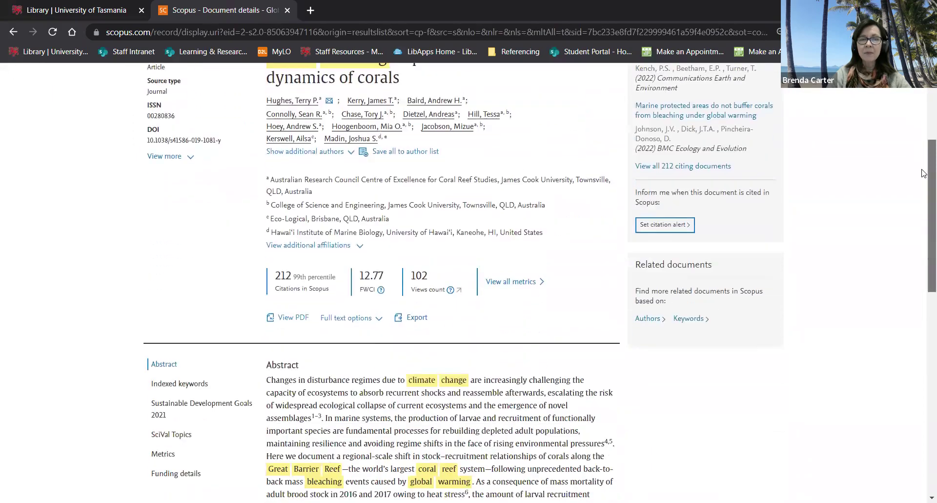
{"action": "scroll", "coordinate": [924, 215], "scroll_direction": "up", "scroll_amount": 9}
{"action": "scroll", "coordinate": [924, 214], "scroll_direction": "down", "scroll_amount": 2}
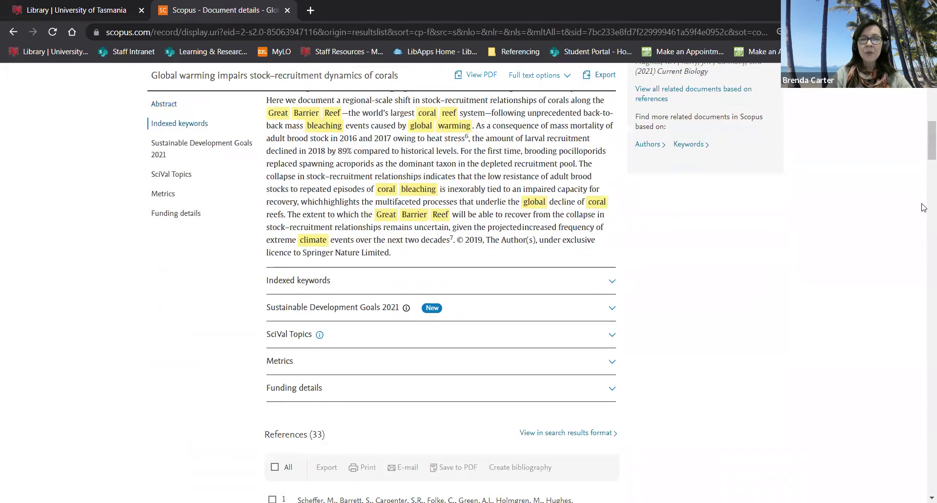
{"action": "left_click", "coordinate": [317, 283]}
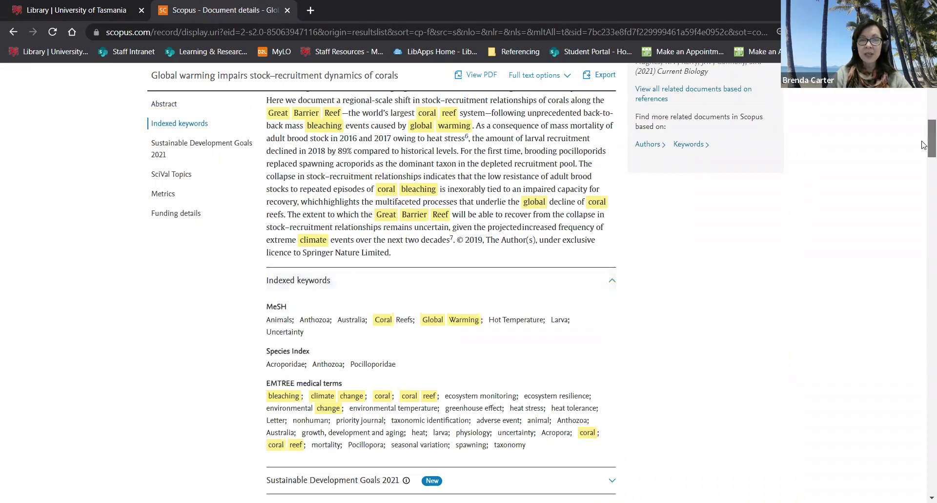
{"action": "left_click_drag", "start_coordinate": [924, 141], "coordinate": [924, 156]}
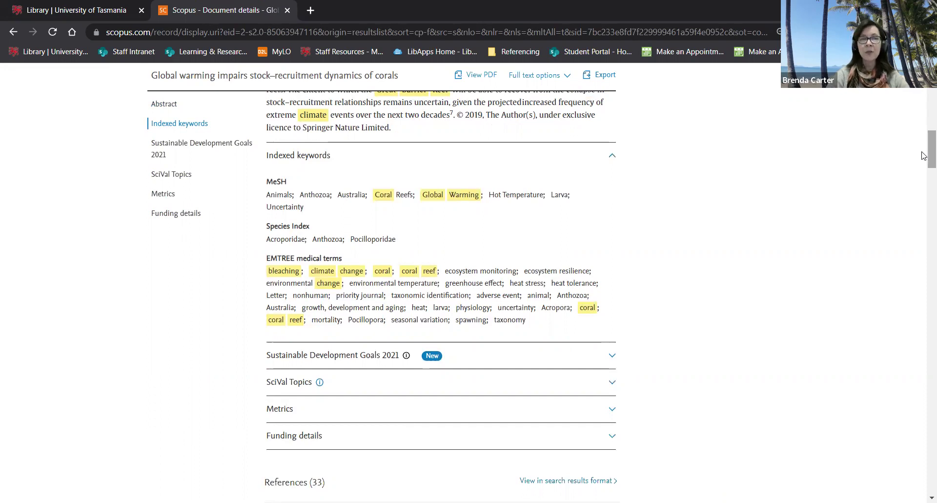
{"action": "left_click_drag", "start_coordinate": [926, 139], "coordinate": [900, 96]}
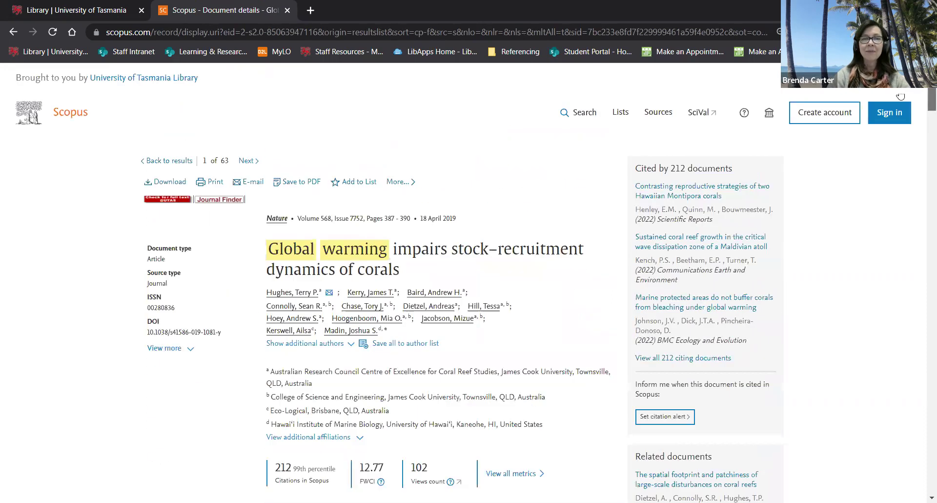
{"action": "left_click", "coordinate": [187, 162]}
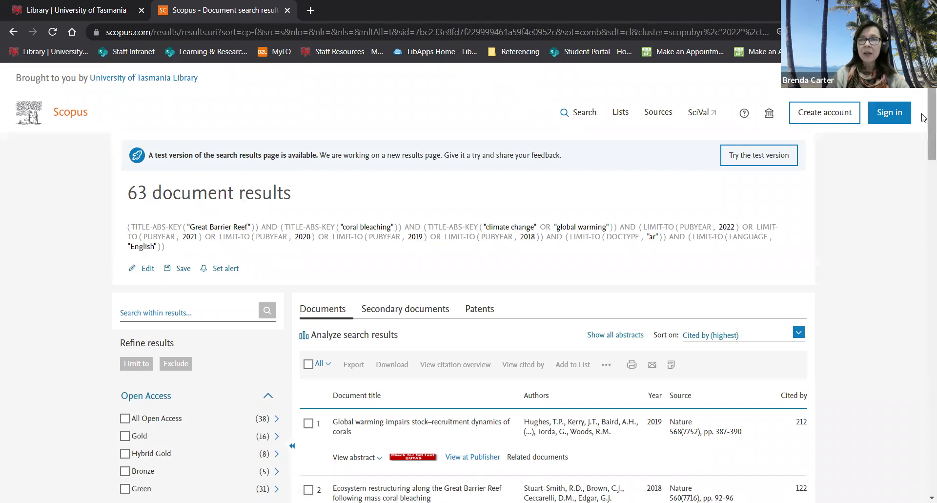
Select all 63 search results using the All dropdown's Select all option.
{"action": "scroll", "coordinate": [648, 238], "scroll_direction": "down", "scroll_amount": 3}
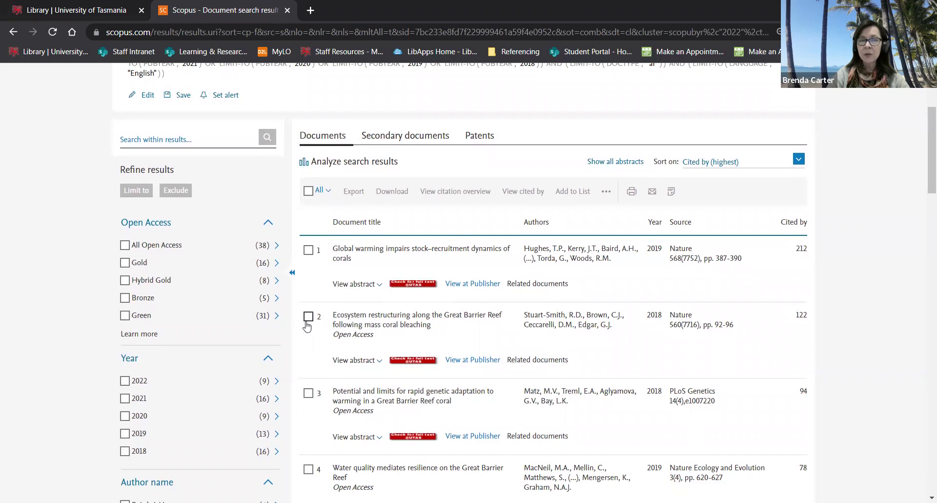
{"action": "left_click", "coordinate": [332, 194]}
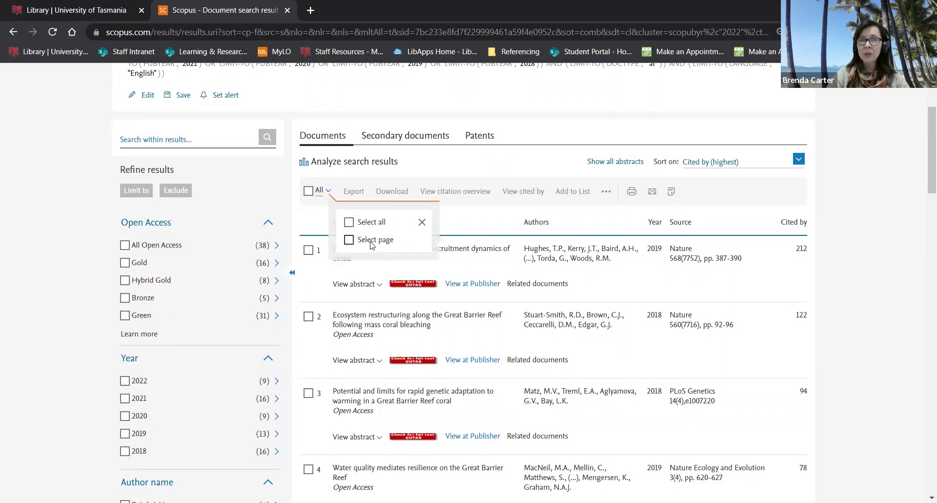
{"action": "left_click", "coordinate": [358, 227]}
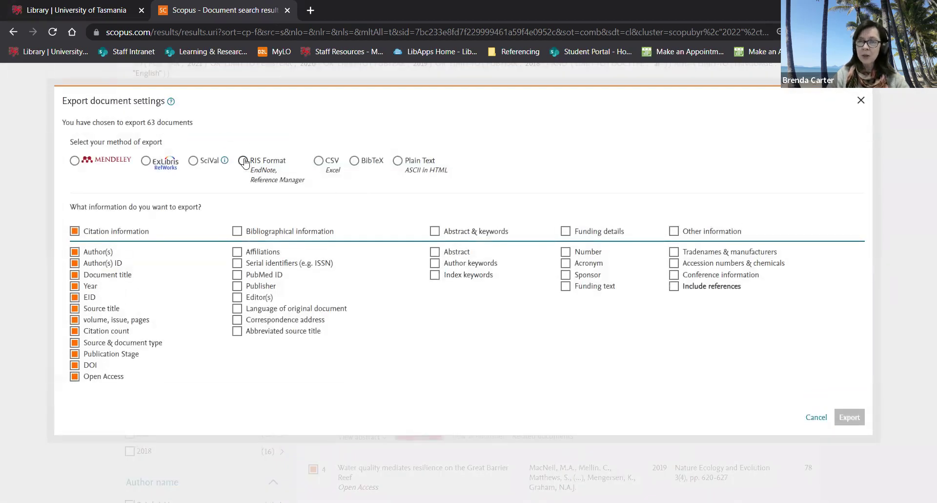
Export the 63 results in RIS format with bibliographical information and abstracts & keywords included.
{"action": "left_click", "coordinate": [243, 161]}
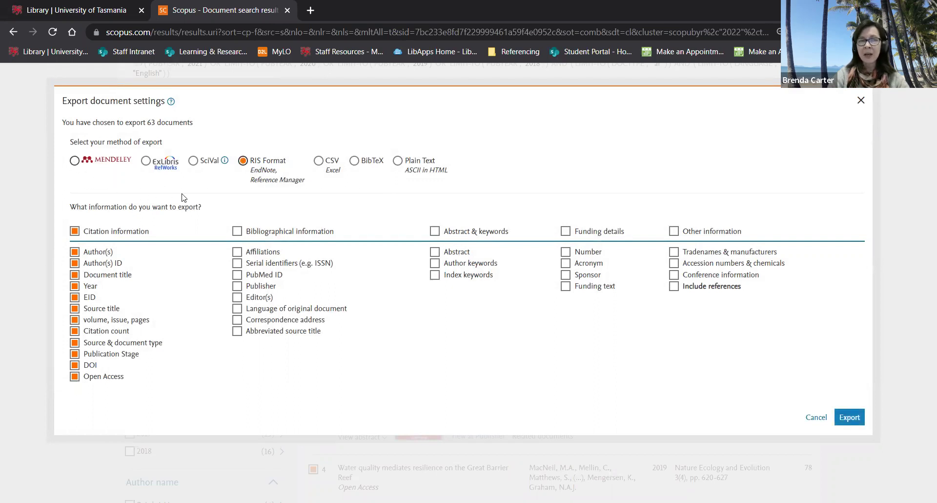
{"action": "left_click", "coordinate": [237, 232]}
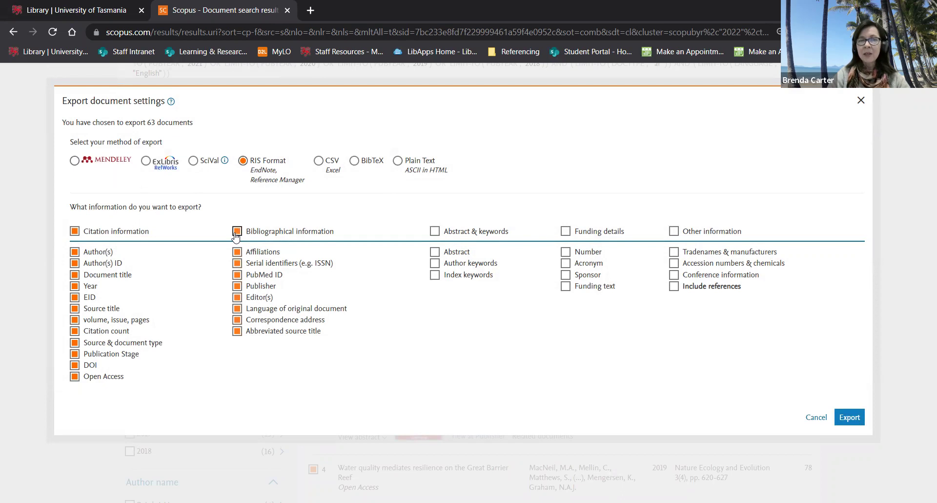
{"action": "left_click", "coordinate": [435, 232]}
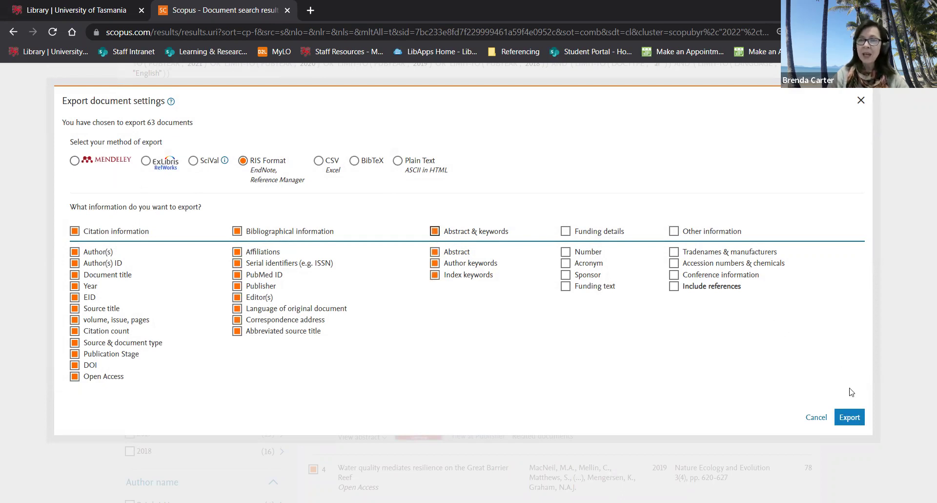
{"action": "left_click", "coordinate": [851, 417]}
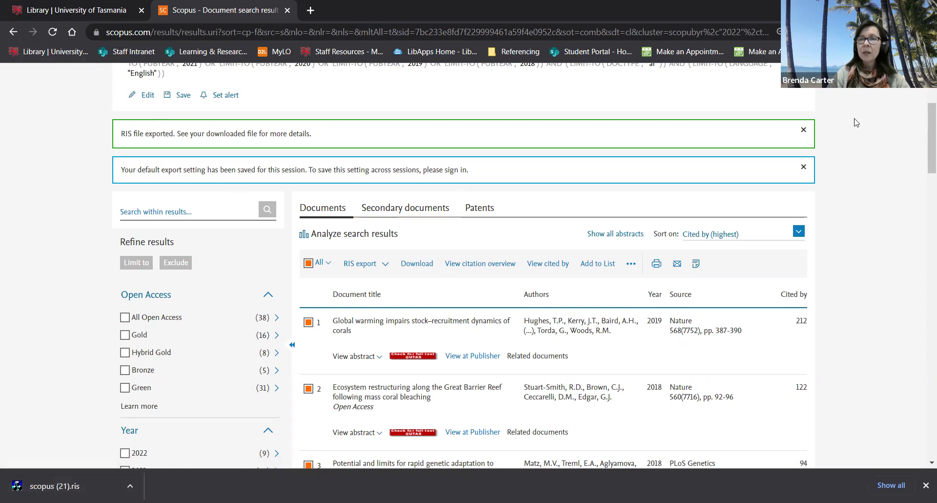
Return to the 63-document results list and start creating a Scopus account from the header.
{"action": "left_click_drag", "start_coordinate": [923, 127], "coordinate": [923, 110]}
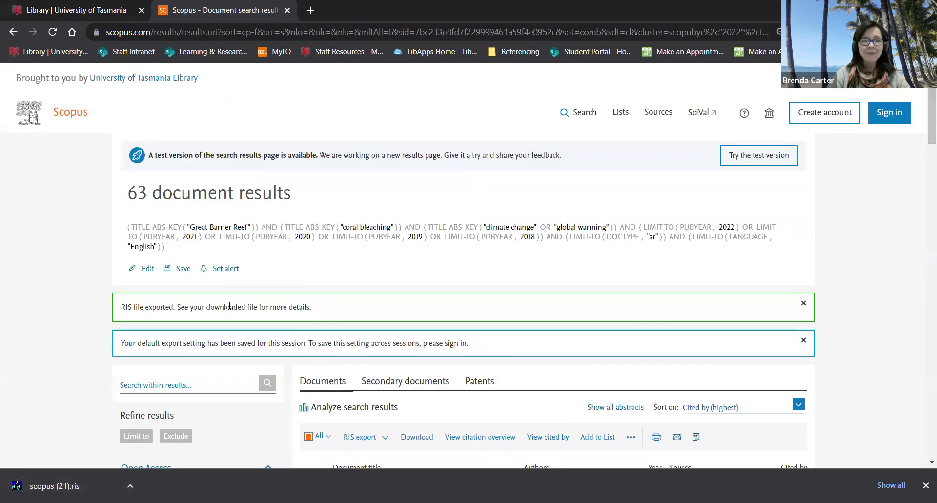
{"action": "left_click", "coordinate": [14, 32]}
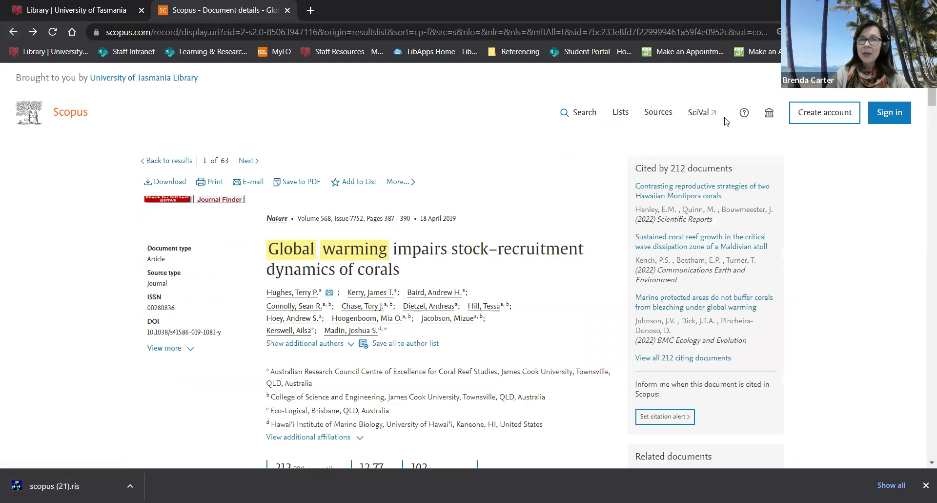
{"action": "left_click", "coordinate": [169, 162]}
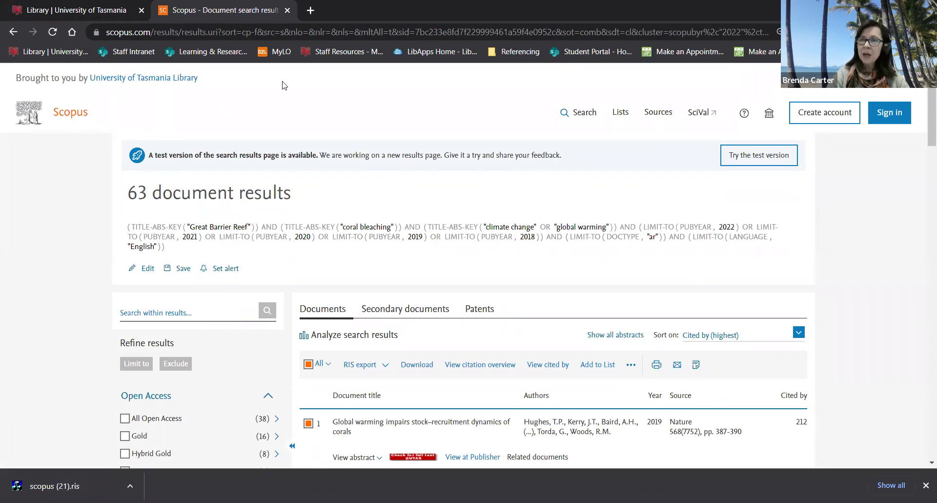
{"action": "left_click", "coordinate": [824, 115]}
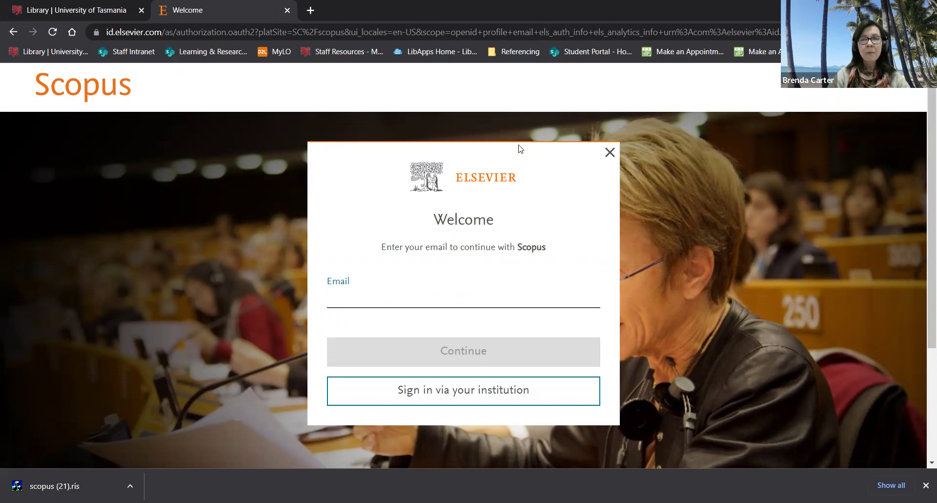
Close the Elsevier Welcome sign-in dialog without signing in.
{"action": "left_click", "coordinate": [610, 152]}
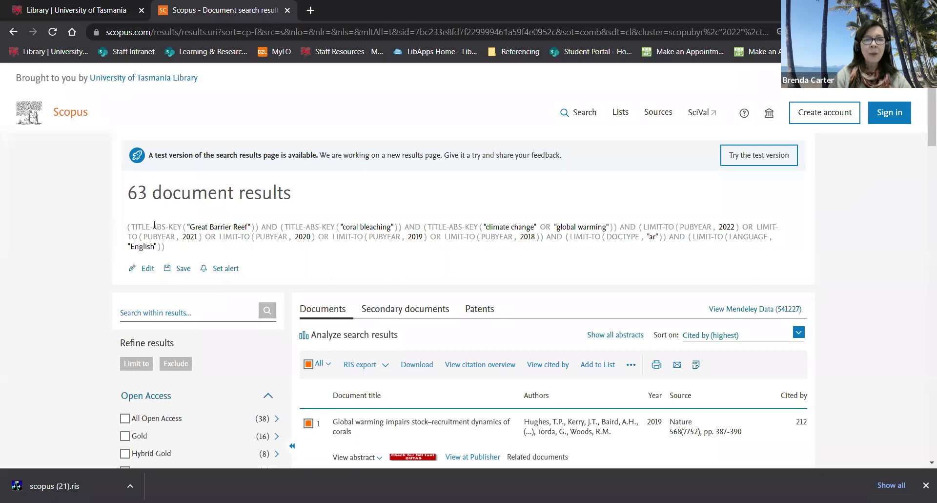
On the Scopus search page, tick all five Search History entries, from climate change to the refined 63-result search.
{"action": "left_click", "coordinate": [62, 119]}
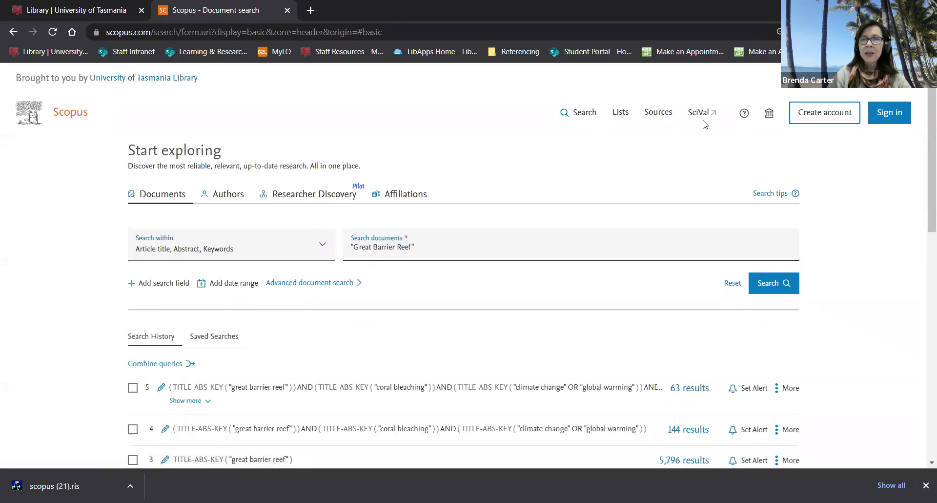
{"action": "scroll", "coordinate": [924, 146], "scroll_direction": "down", "scroll_amount": 2}
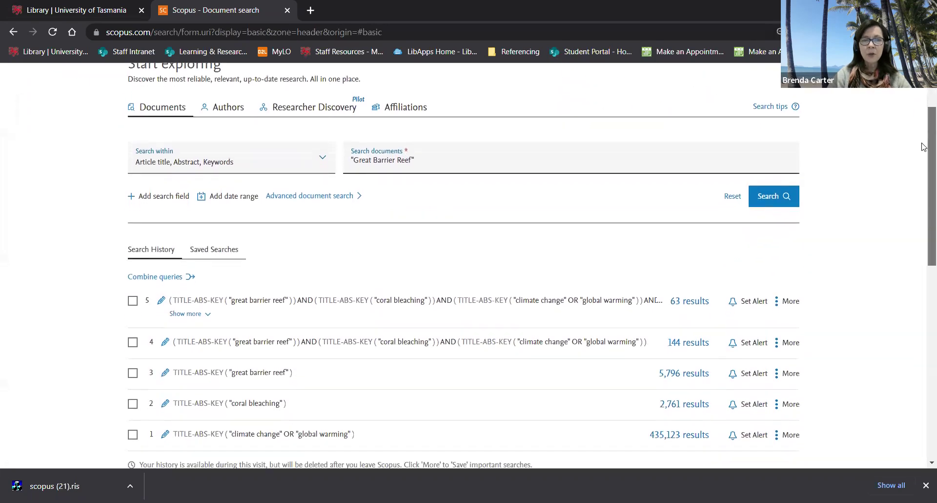
{"action": "scroll", "coordinate": [924, 146], "scroll_direction": "down", "scroll_amount": 2}
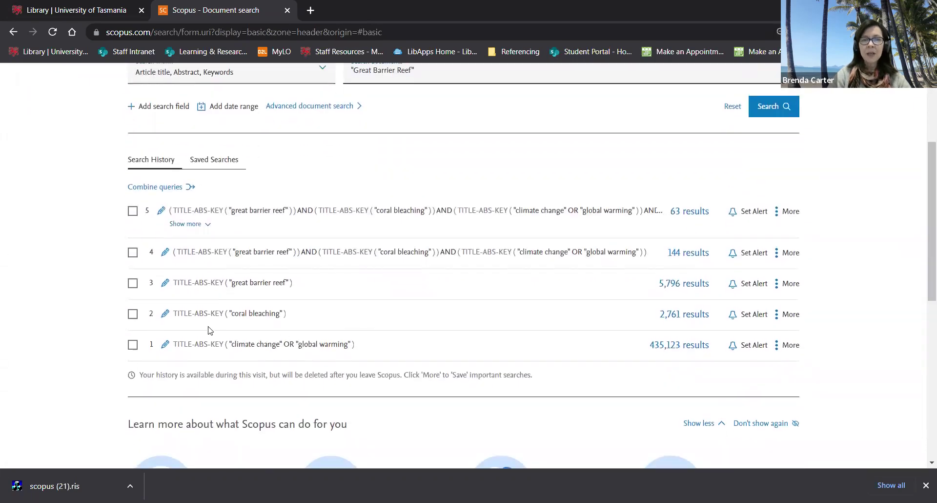
{"action": "left_click", "coordinate": [132, 345]}
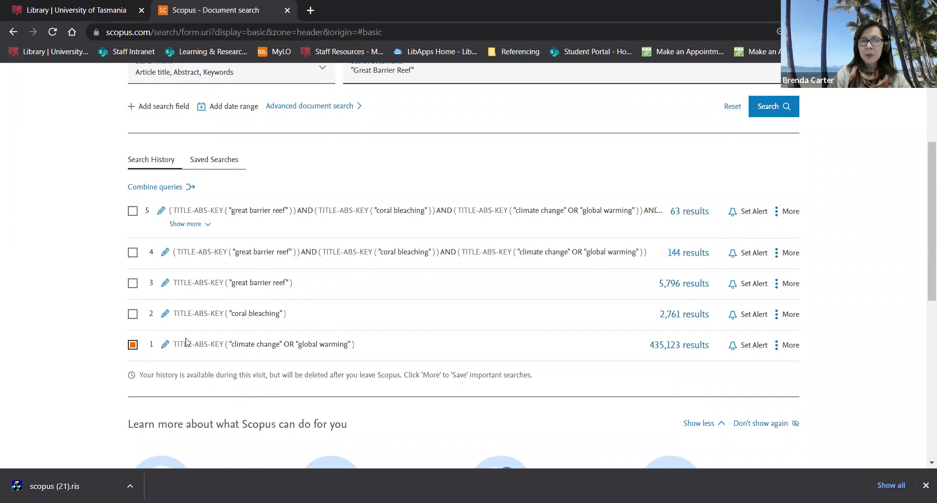
{"action": "left_click", "coordinate": [132, 314]}
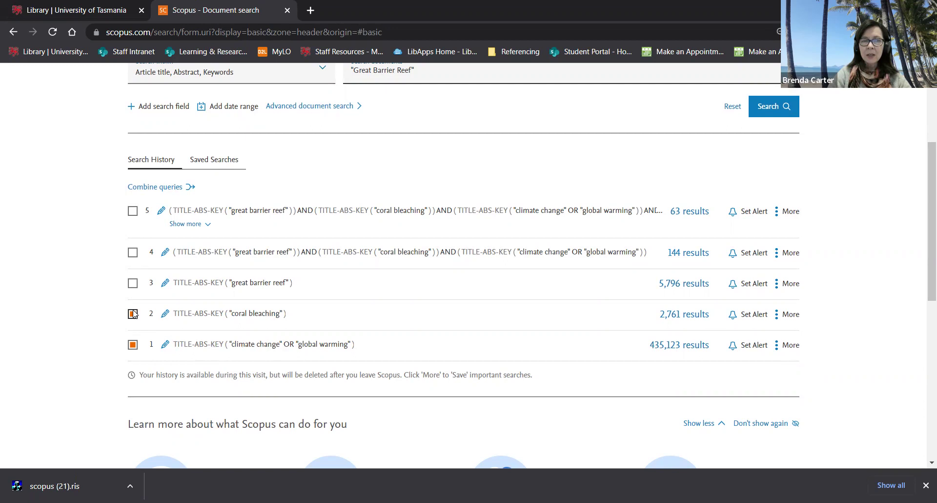
{"action": "left_click", "coordinate": [133, 283]}
{"action": "left_click", "coordinate": [133, 253]}
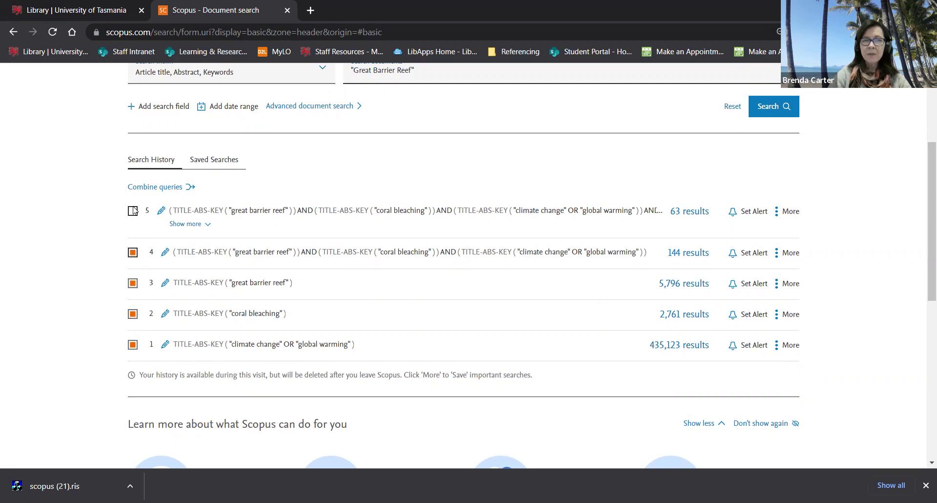
{"action": "left_click", "coordinate": [133, 211]}
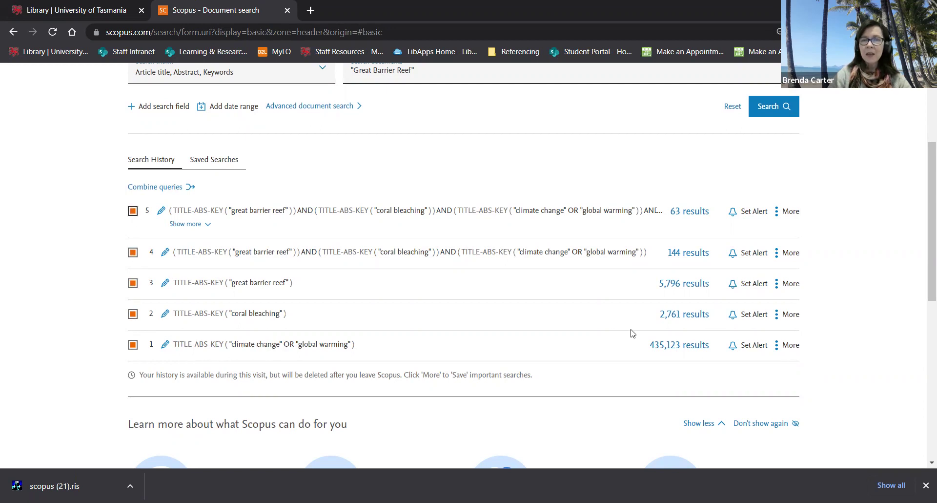
Try More > Save this search, dismiss the sign-in prompt, then go to the University of Tasmania Library homepage.
{"action": "left_click", "coordinate": [791, 345]}
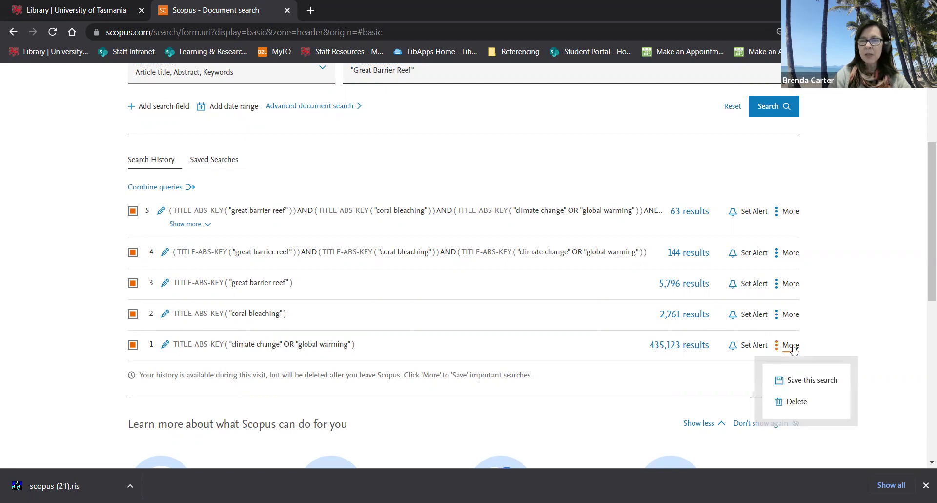
{"action": "left_click", "coordinate": [813, 380]}
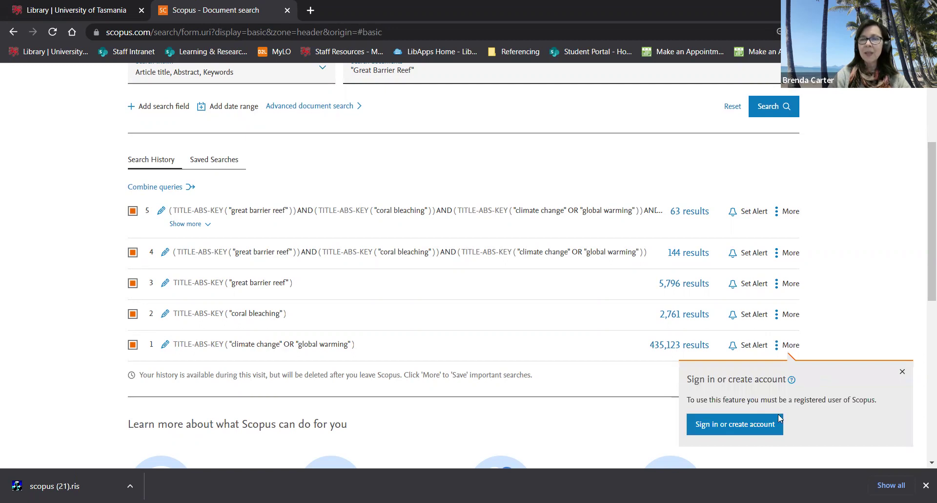
{"action": "left_click", "coordinate": [758, 430]}
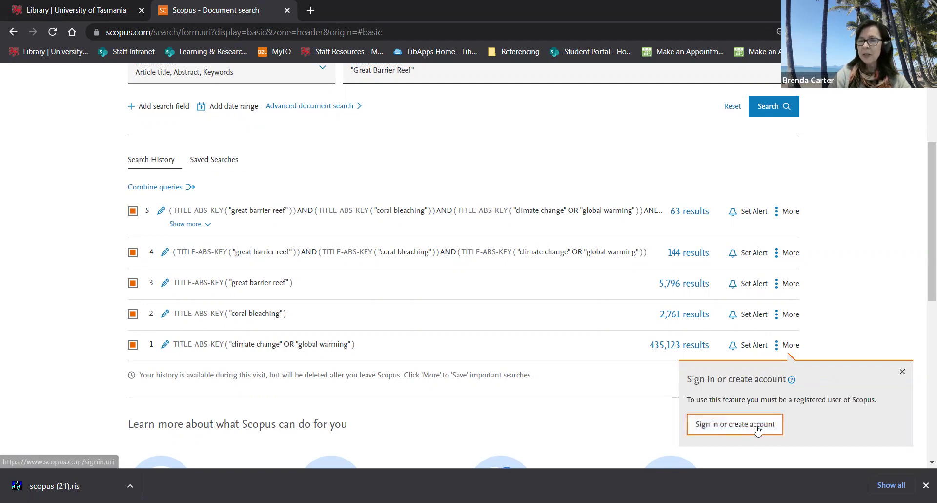
{"action": "left_click", "coordinate": [843, 288]}
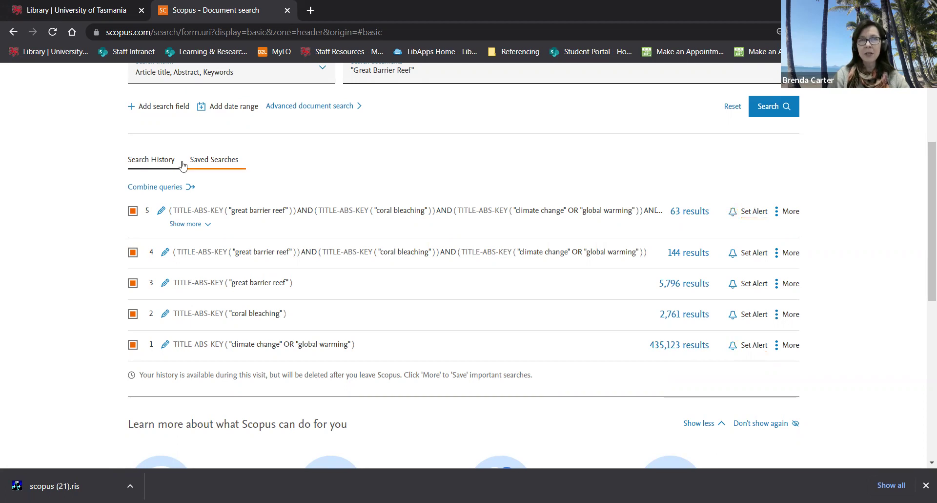
{"action": "left_click", "coordinate": [65, 53]}
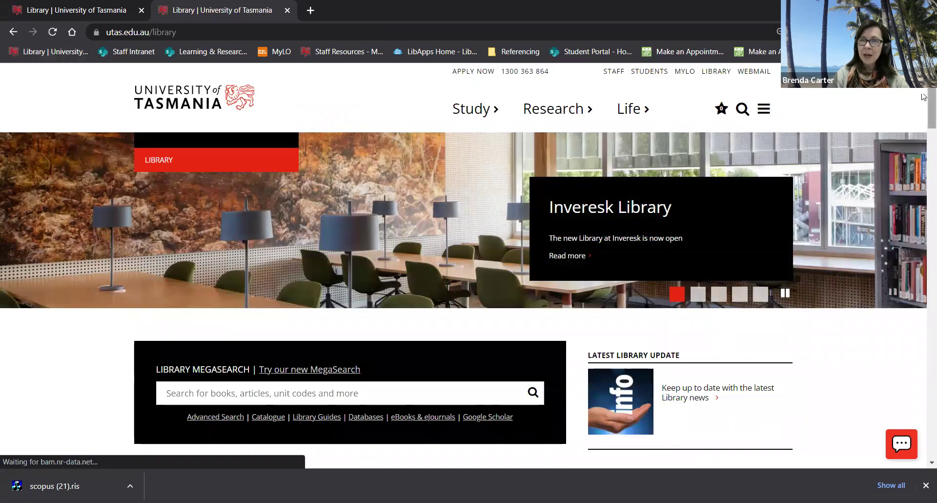
Open Contact Us and expand Learning and Research Librarians to show the staff contact cards.
{"action": "scroll", "coordinate": [923, 130], "scroll_direction": "down", "scroll_amount": 5}
{"action": "scroll", "coordinate": [924, 130], "scroll_direction": "down", "scroll_amount": 1}
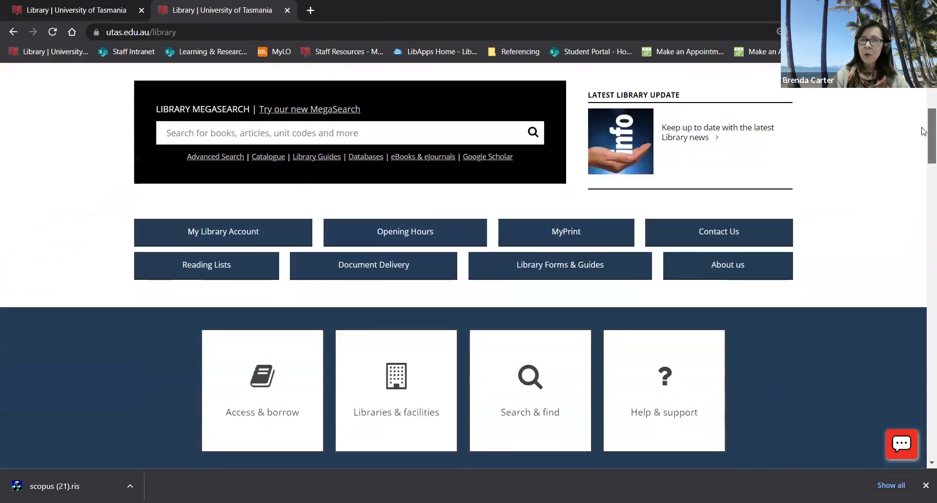
{"action": "left_click", "coordinate": [705, 235]}
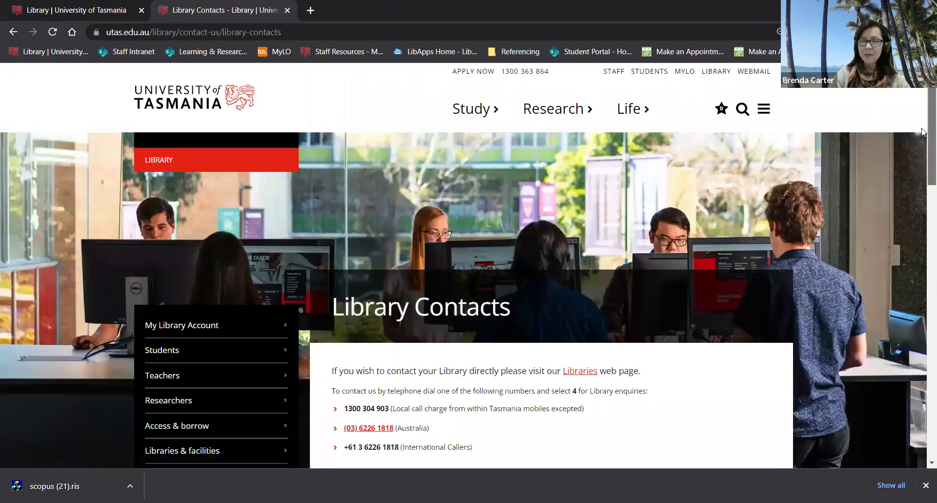
{"action": "scroll", "coordinate": [922, 107], "scroll_direction": "down", "scroll_amount": 6}
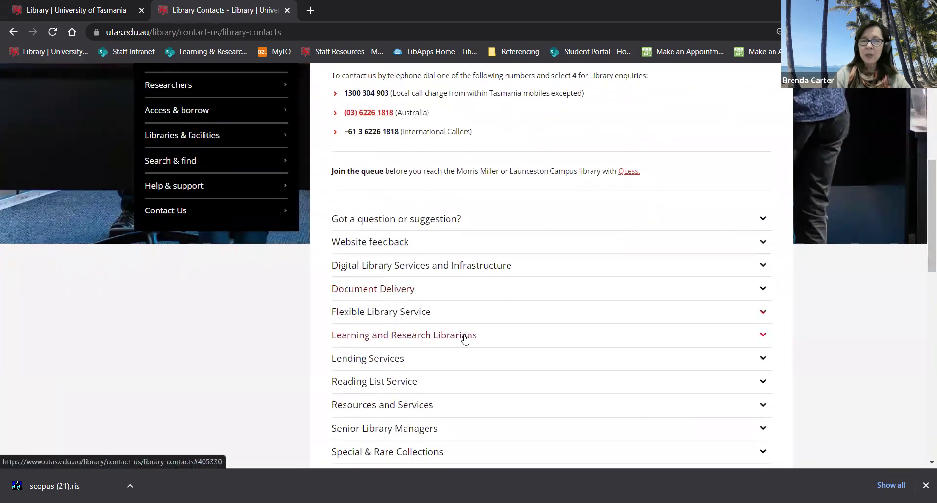
{"action": "left_click", "coordinate": [464, 336]}
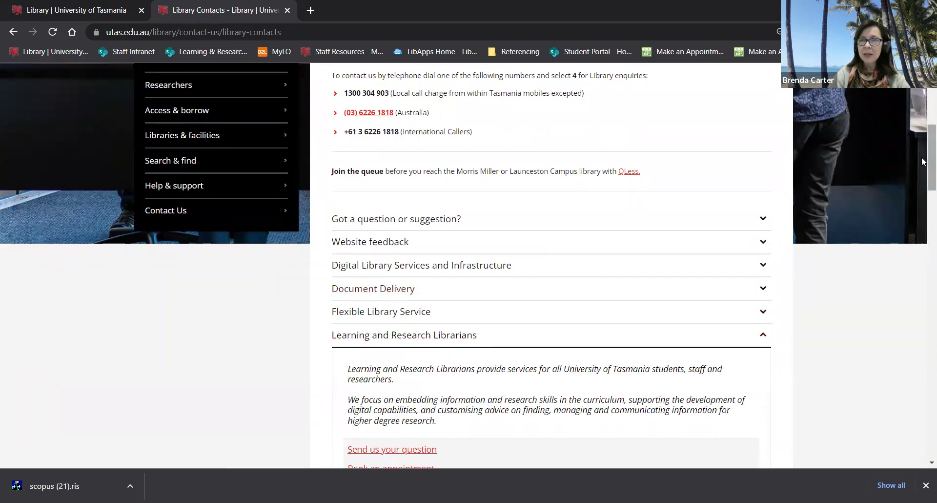
{"action": "scroll", "coordinate": [923, 186], "scroll_direction": "down", "scroll_amount": 6}
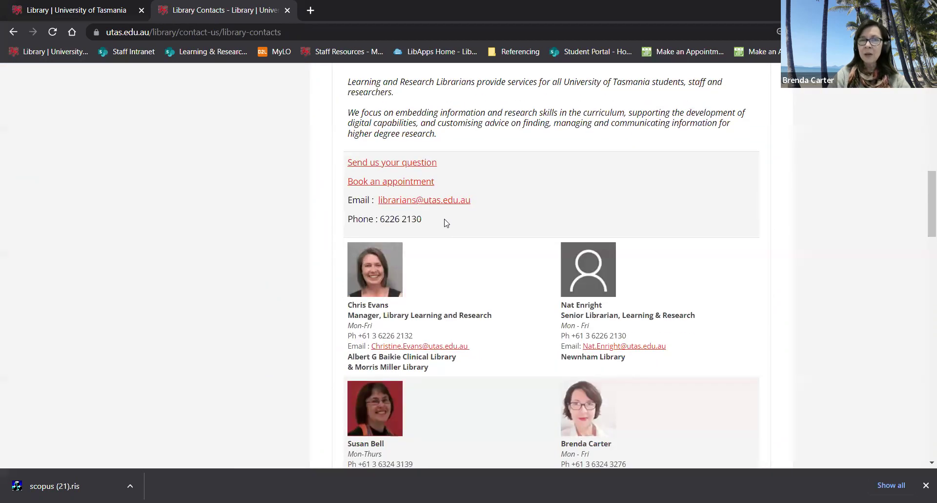